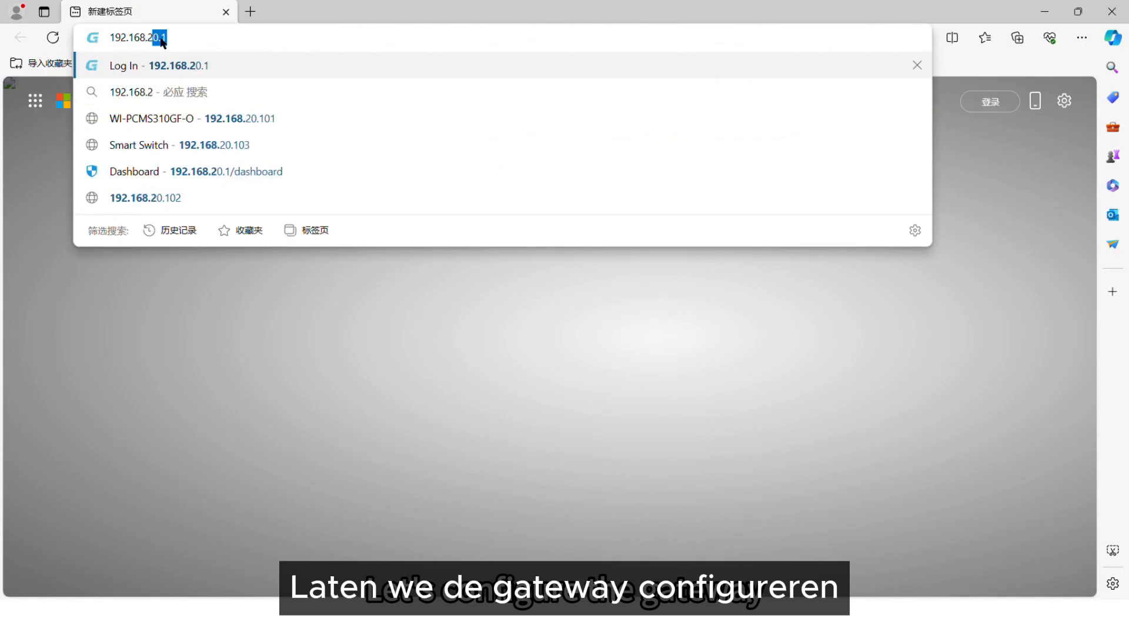
- Open the gateway at 192.168.20.1 and start a new VLAN on lan1 with tag 30 and a random MAC address
{"action": "key", "text": "Return"}
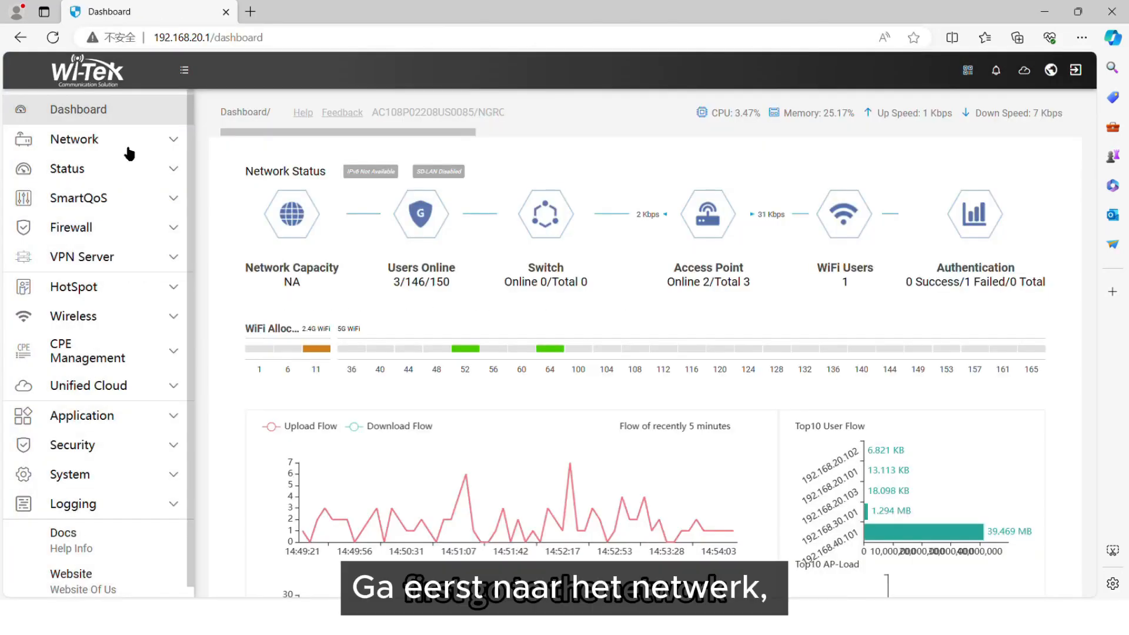
{"action": "left_click", "coordinate": [128, 153]}
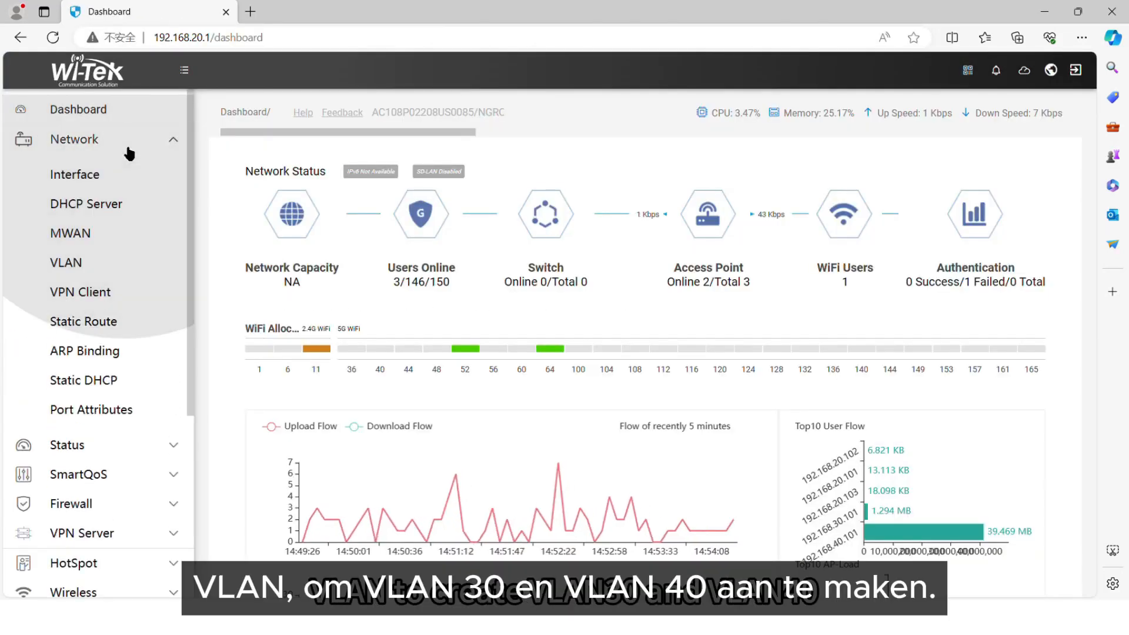
{"action": "left_click", "coordinate": [113, 262]}
{"action": "left_click", "coordinate": [1013, 186]}
{"action": "left_click", "coordinate": [506, 178]}
{"action": "left_click", "coordinate": [418, 194]}
{"action": "left_click", "coordinate": [446, 221]}
{"action": "type", "text": "30"}
{"action": "left_click", "coordinate": [449, 249]}
{"action": "left_click", "coordinate": [661, 249]}
- Give VLAN 30 the IP address 192.168.30.1 with netmask 255.255.255.0 and save it
{"action": "left_click", "coordinate": [518, 286]}
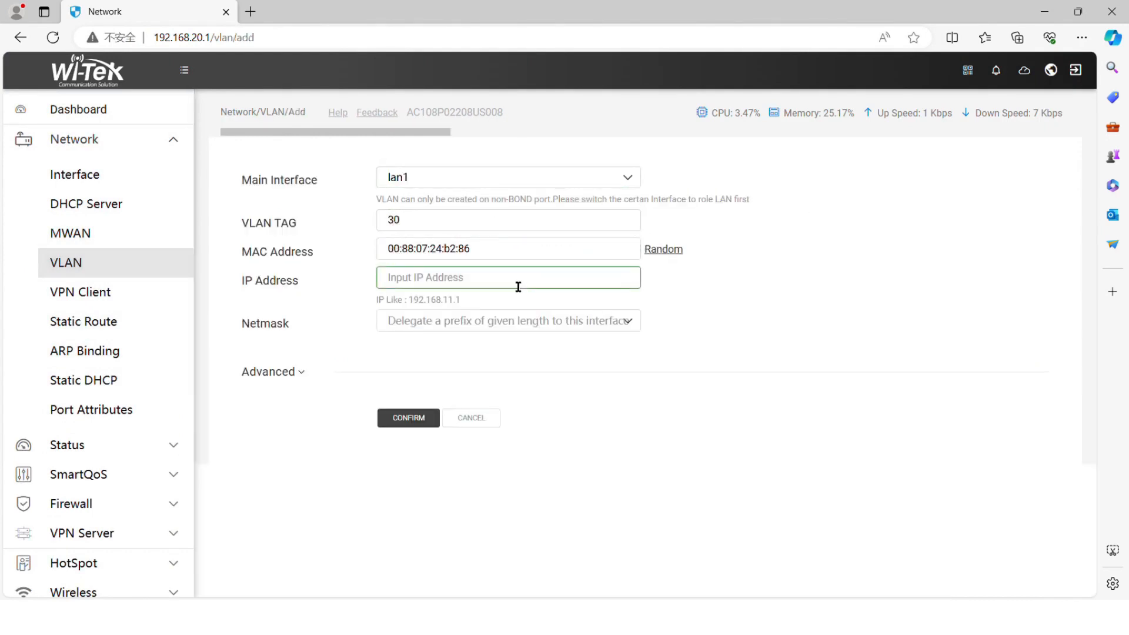
{"action": "type", "text": "192.1"}
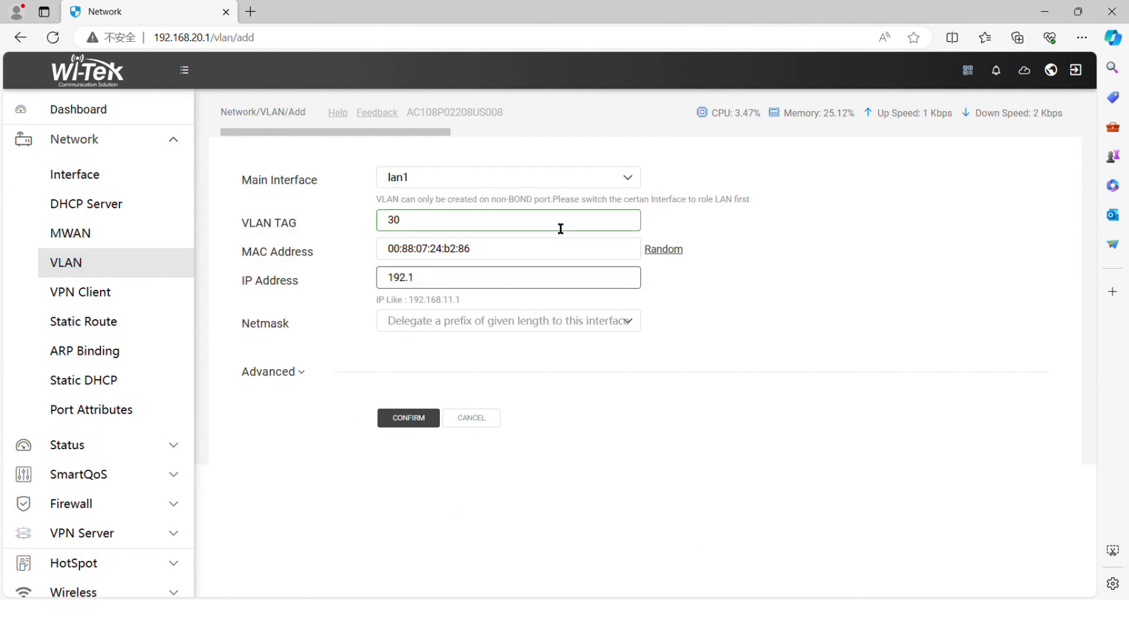
{"action": "type", "text": "68.30.1"}
{"action": "left_click", "coordinate": [563, 322]}
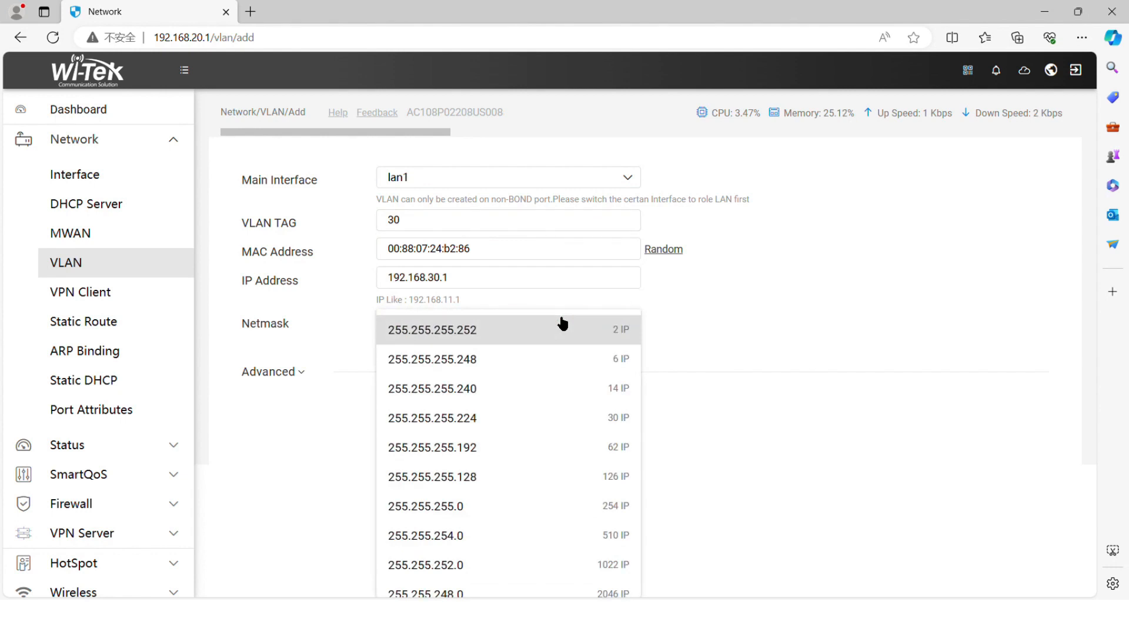
{"action": "left_click", "coordinate": [477, 504]}
{"action": "left_click", "coordinate": [416, 419]}
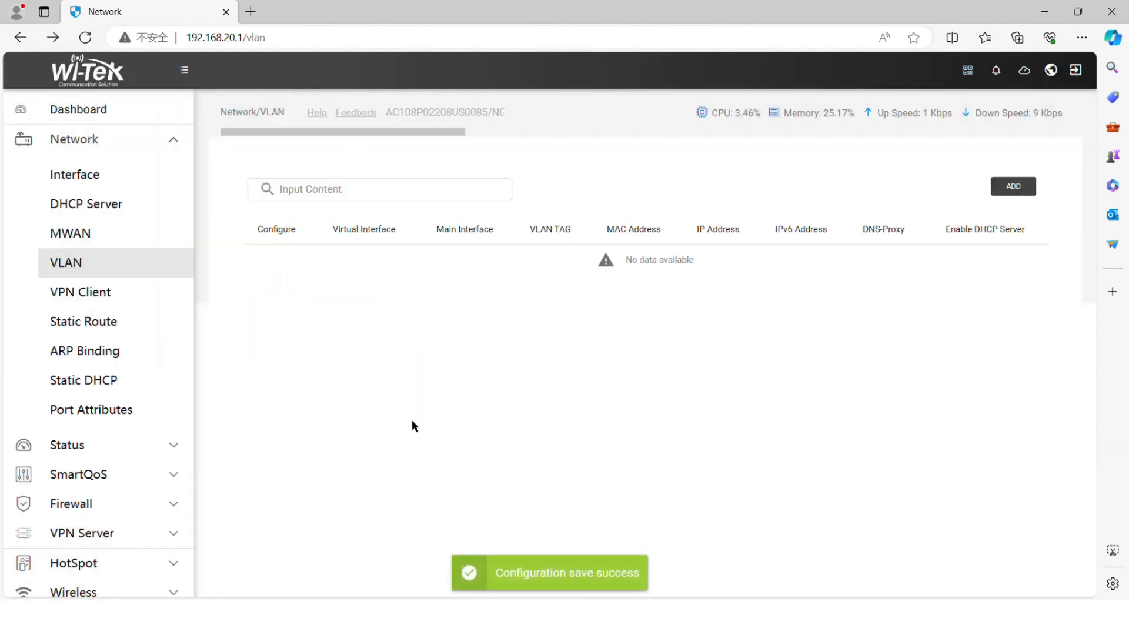
- Add another VLAN on lan1 with tag 40 and a random MAC address
{"action": "left_click", "coordinate": [1013, 185]}
{"action": "left_click", "coordinate": [512, 177]}
{"action": "left_click", "coordinate": [514, 194]}
{"action": "left_click", "coordinate": [507, 221]}
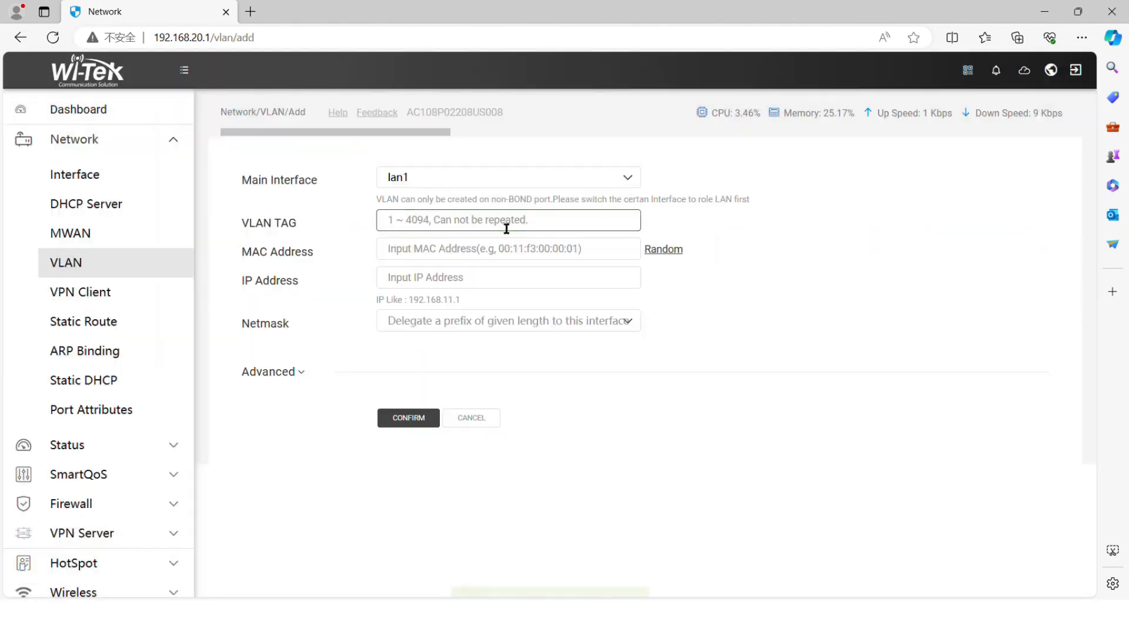
{"action": "type", "text": "40"}
{"action": "left_click", "coordinate": [663, 249]}
- Give VLAN 40 the IP address 192.168.40.1 with netmask 255.255.255.0 and save it
{"action": "left_click", "coordinate": [522, 284]}
{"action": "type", "text": "192"}
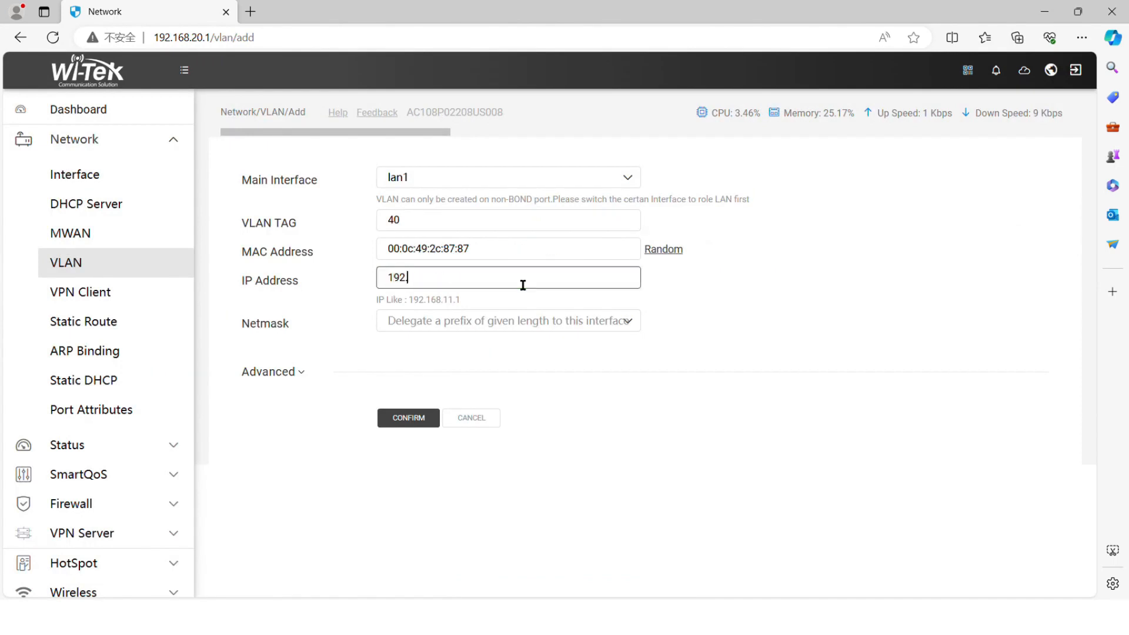
{"action": "type", "text": ".168.40.1"}
{"action": "left_click", "coordinate": [512, 321]}
{"action": "left_click", "coordinate": [473, 497]}
{"action": "left_click", "coordinate": [424, 419]}
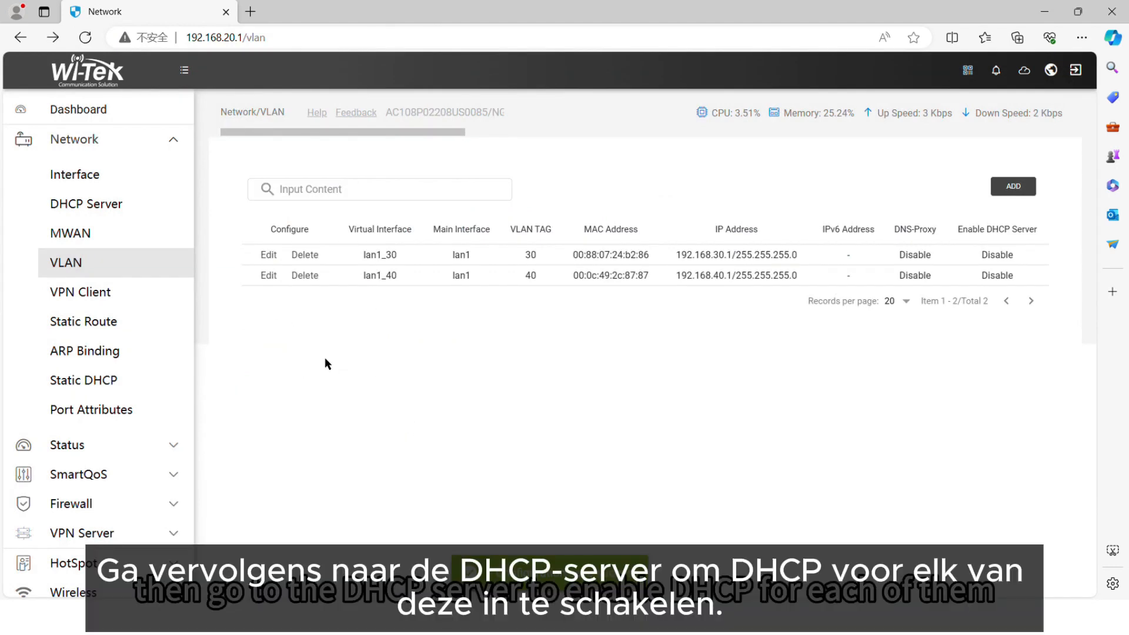
- Enable the DHCP server for lan1_30 in Basic Mode with peer DNS 114.114.114.114 and save
{"action": "left_click", "coordinate": [126, 210]}
{"action": "left_click", "coordinate": [271, 273]}
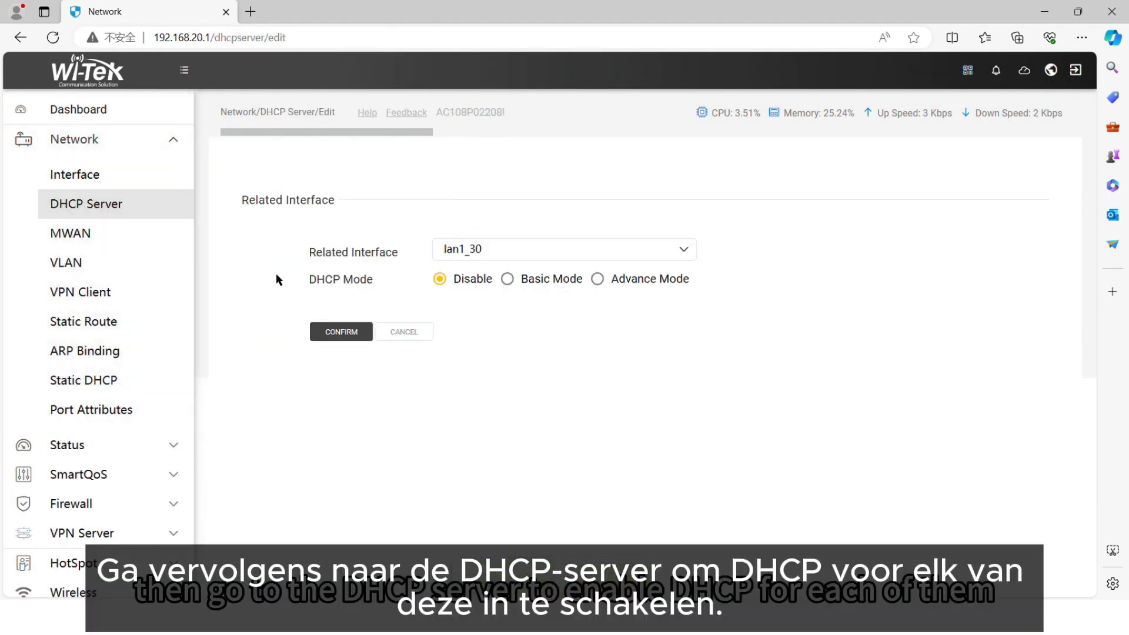
{"action": "left_click", "coordinate": [508, 279]}
{"action": "left_click", "coordinate": [510, 472]}
{"action": "type", "text": "14"}
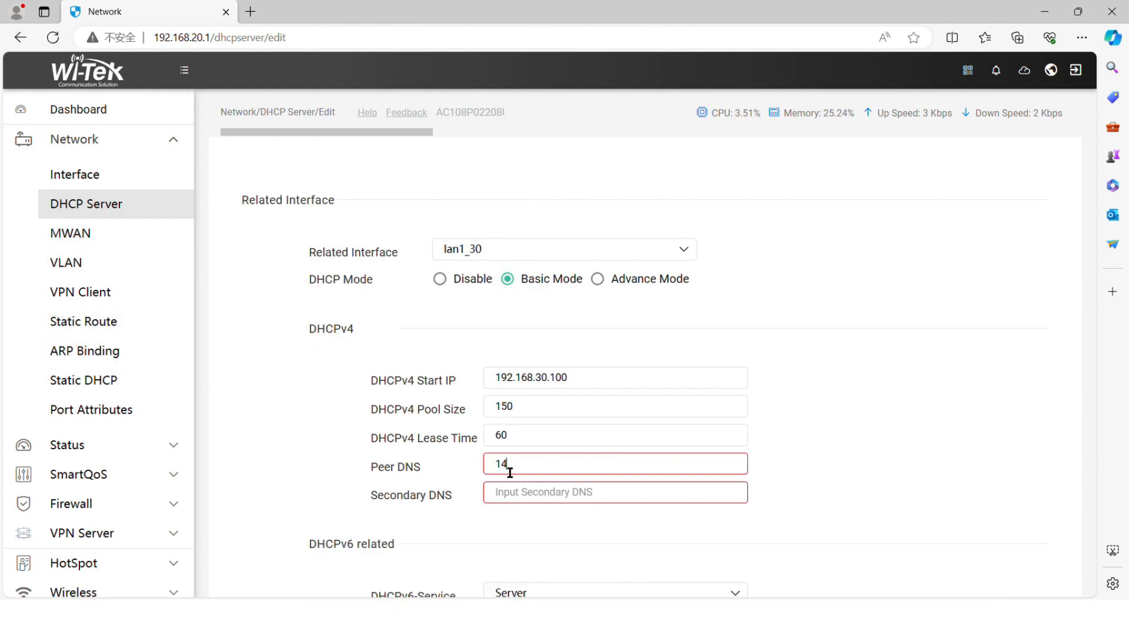
{"action": "key", "text": "BackSpace"}
{"action": "key", "text": "BackSpace"}
{"action": "type", "text": "14.114.114.1"}
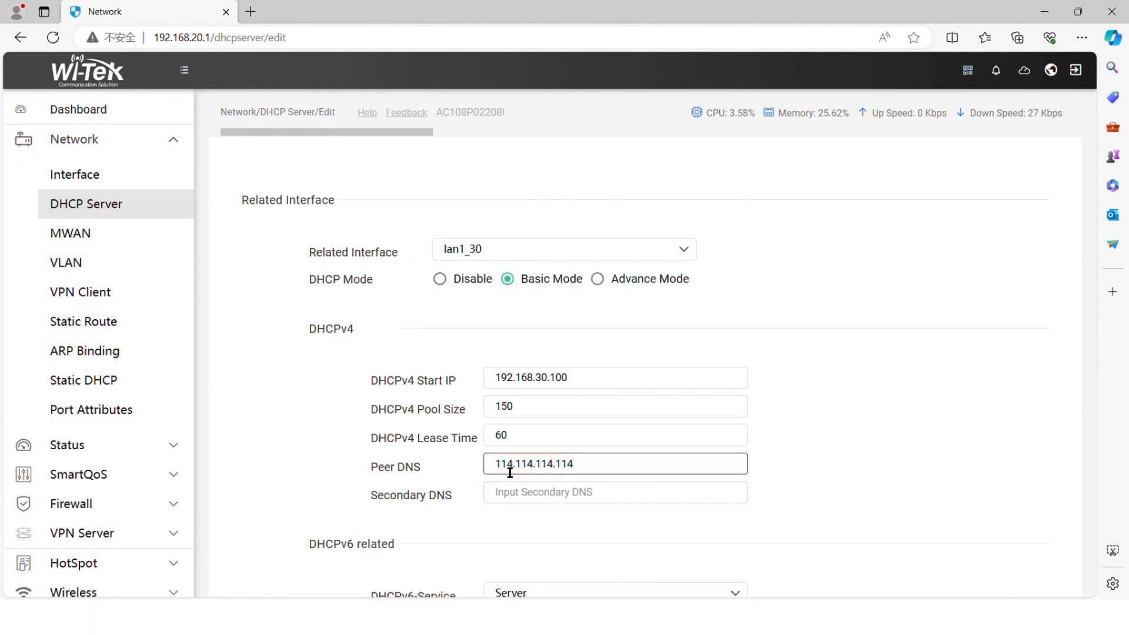
{"action": "scroll", "coordinate": [489, 535], "scroll_direction": "down", "scroll_amount": 4}
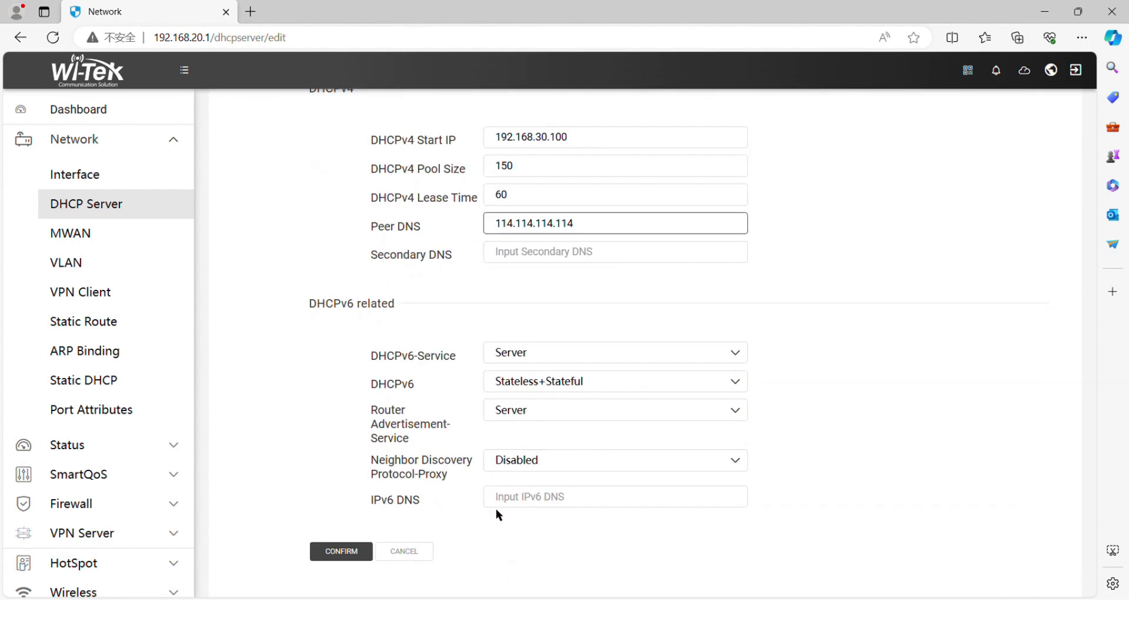
{"action": "left_click", "coordinate": [343, 552]}
- Enable the DHCP server for lan1_40 in Basic Mode with peer DNS 114.114.114.114 and save
{"action": "left_click", "coordinate": [269, 297]}
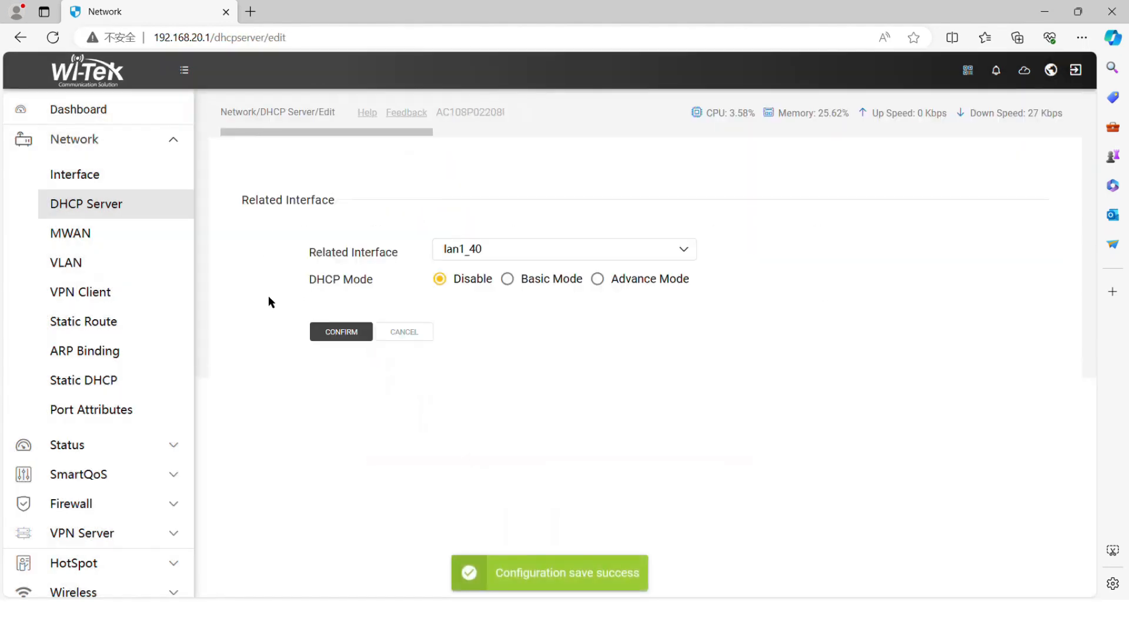
{"action": "left_click", "coordinate": [507, 279]}
{"action": "left_click", "coordinate": [518, 464]}
{"action": "type", "text": "114.114.114.114"}
{"action": "scroll", "coordinate": [519, 468], "scroll_direction": "down", "scroll_amount": 4}
{"action": "left_click", "coordinate": [342, 550]}
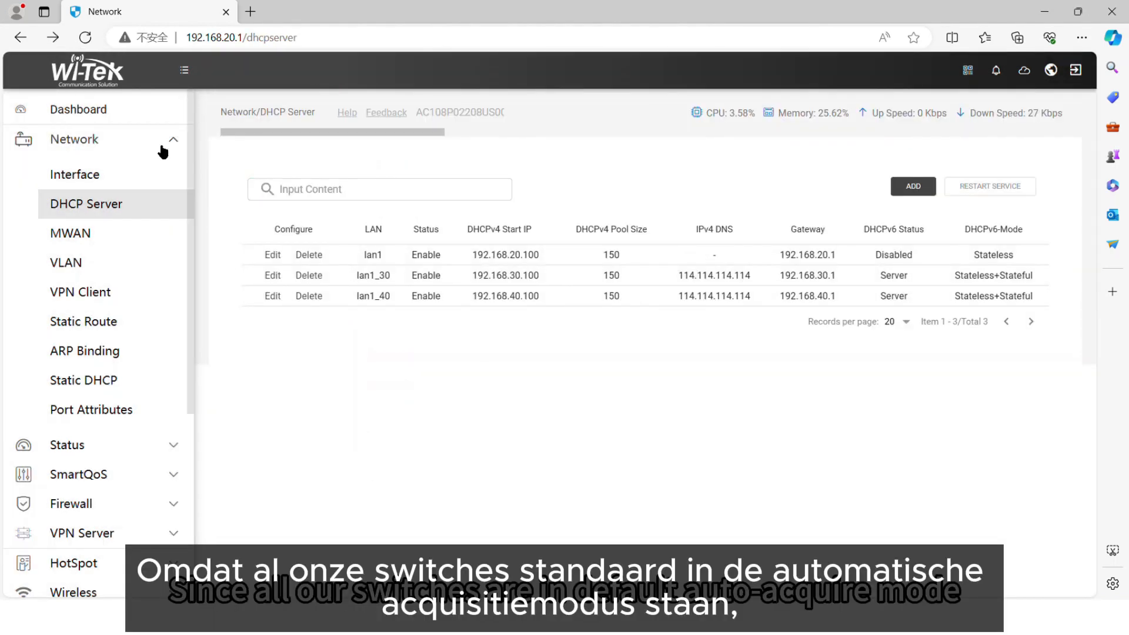
- Look up the switch addresses in the gateway's DHCP leases and open 192.168.20.102 in a new browser tab
{"action": "left_click", "coordinate": [163, 150]}
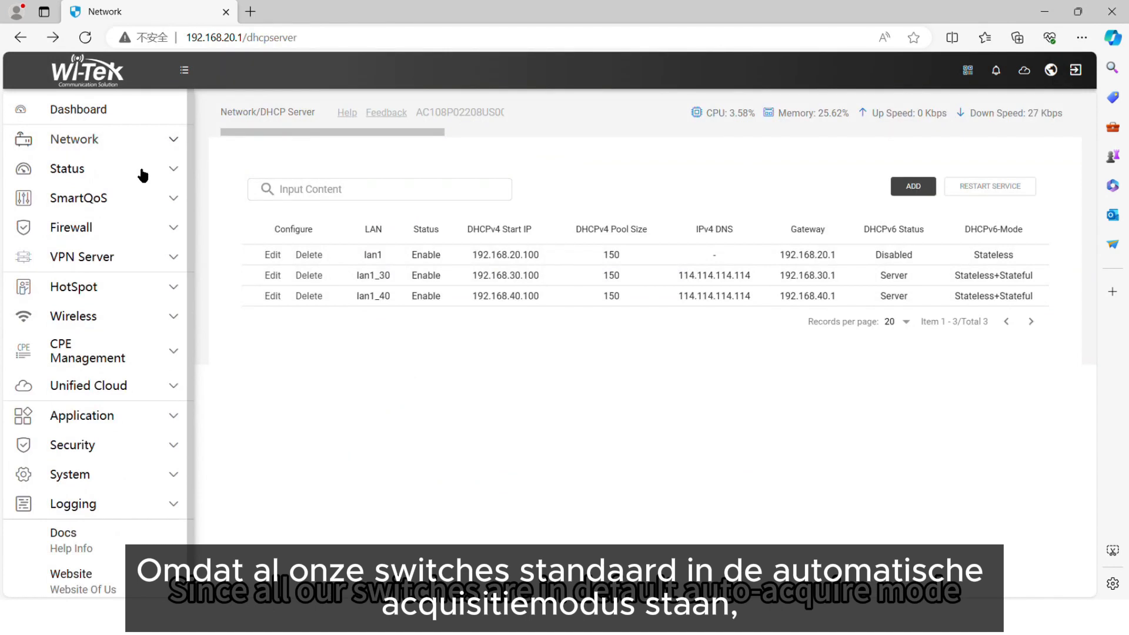
{"action": "left_click", "coordinate": [141, 171]}
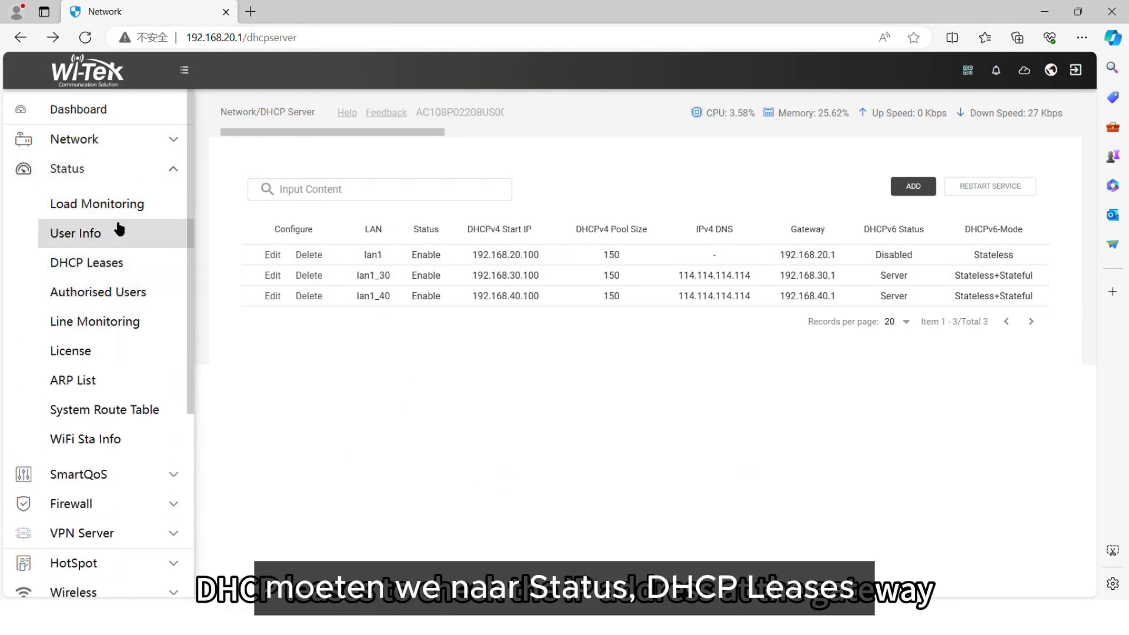
{"action": "left_click", "coordinate": [92, 264]}
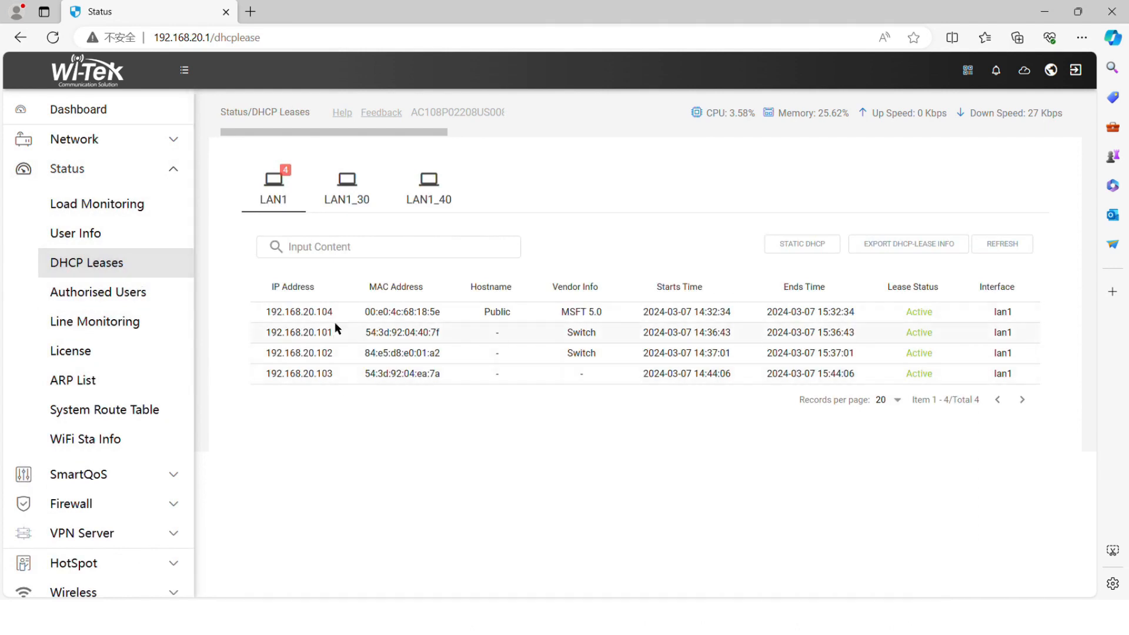
{"action": "double_click", "coordinate": [324, 352]}
{"action": "key", "text": "ctrl+c"}
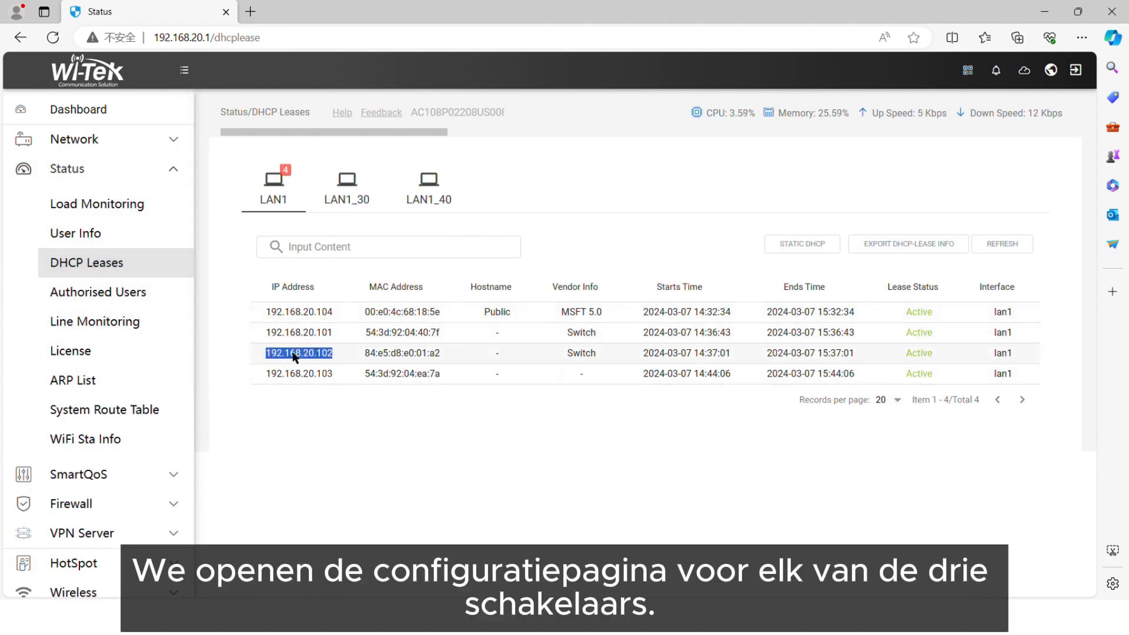
{"action": "left_click", "coordinate": [250, 12]}
{"action": "key", "text": "ctrl+v"}
{"action": "key", "text": "Return"}
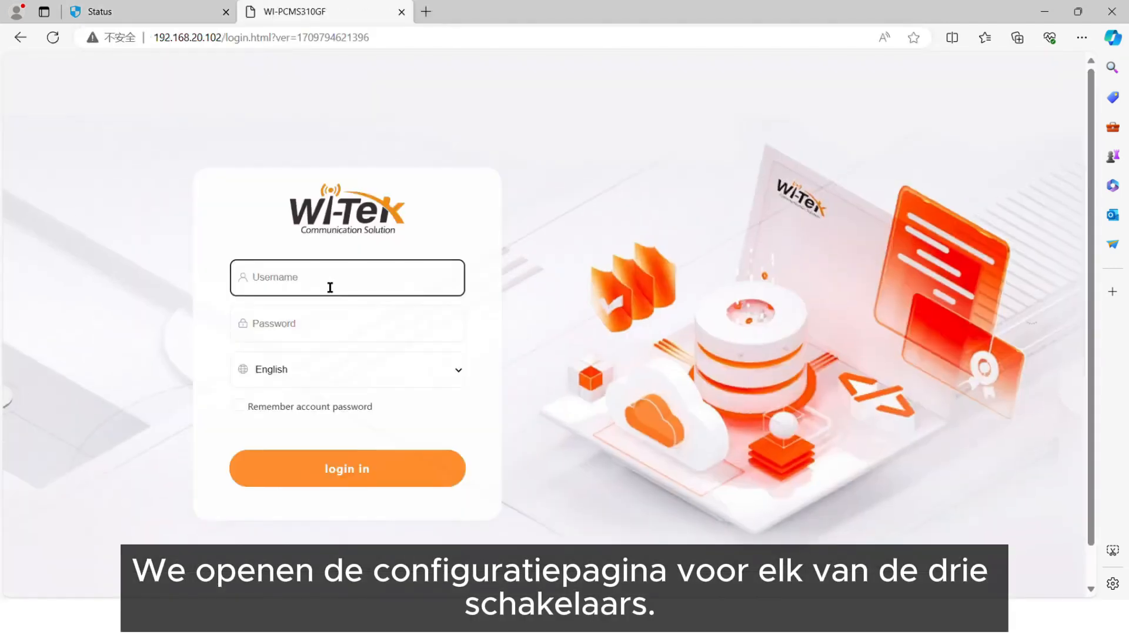
- Log in to the switch at 192.168.20.102 with the account username and password
{"action": "type", "text": "admin"}
{"action": "left_click", "coordinate": [319, 338]}
{"action": "left_click", "coordinate": [303, 279]}
{"action": "left_click", "coordinate": [304, 333]}
{"action": "type", "text": "admin"}
{"action": "key", "text": "Return"}
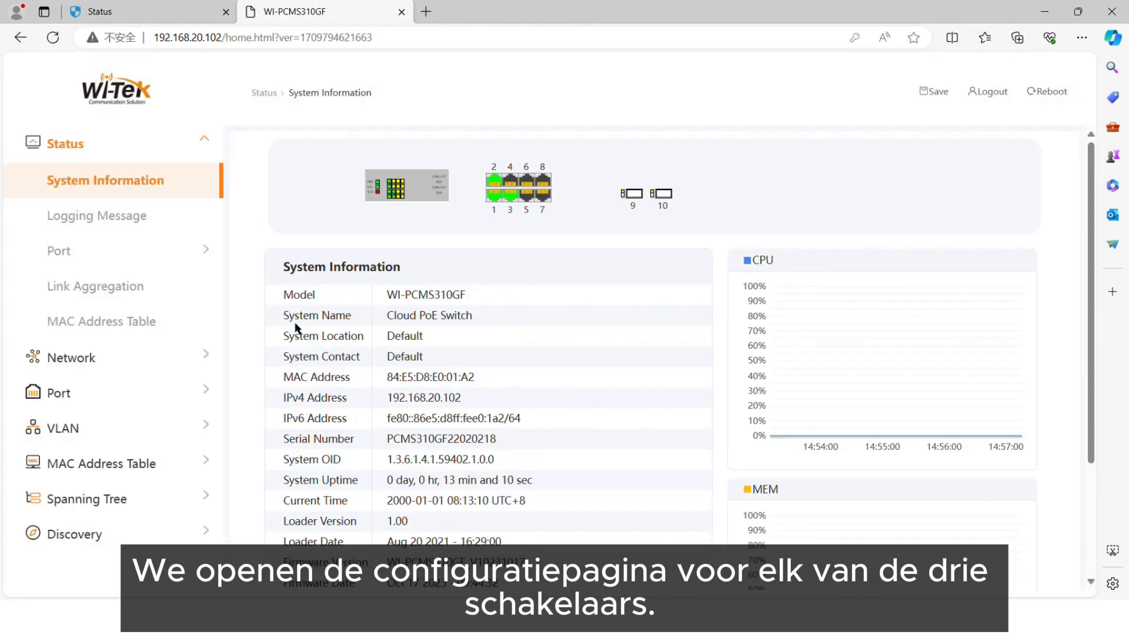
- Take the address 192.168.20.101 from the DHCP leases and open that switch in a new browser tab
{"action": "left_click", "coordinate": [430, 12]}
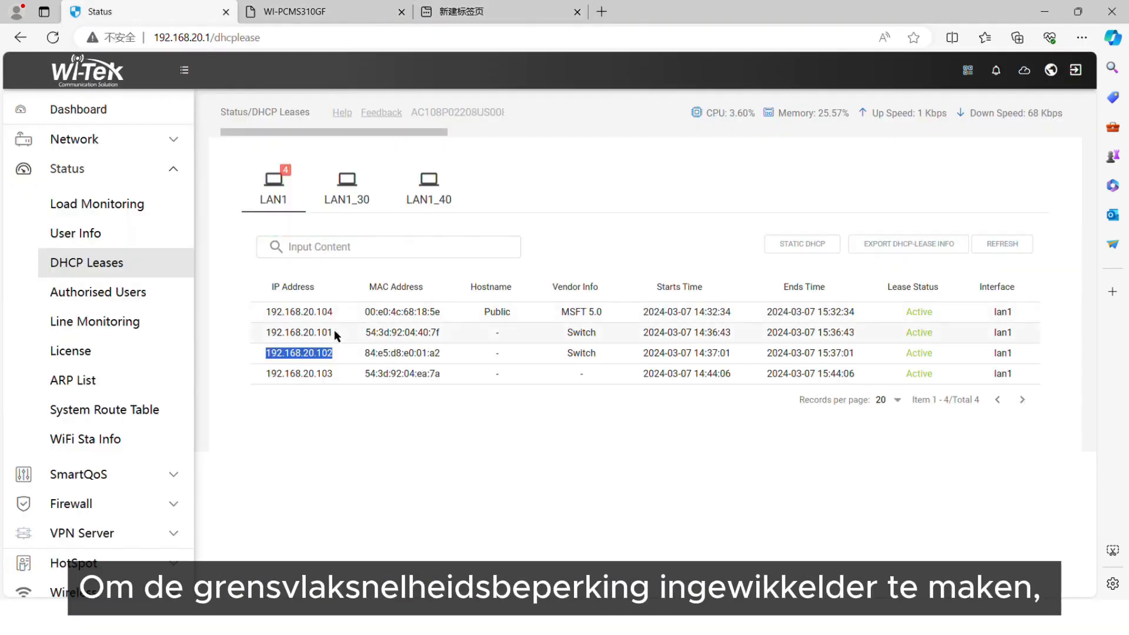
{"action": "left_click", "coordinate": [445, 6]}
{"action": "left_click", "coordinate": [410, 44]}
{"action": "key", "text": "ctrl+v"}
{"action": "key", "text": "Return"}
- Log in to the switch at 192.168.20.101 with the account username and password
{"action": "left_click", "coordinate": [340, 281]}
{"action": "type", "text": "admin"}
{"action": "left_click", "coordinate": [310, 327]}
{"action": "type", "text": "admin"}
{"action": "left_click", "coordinate": [311, 459]}
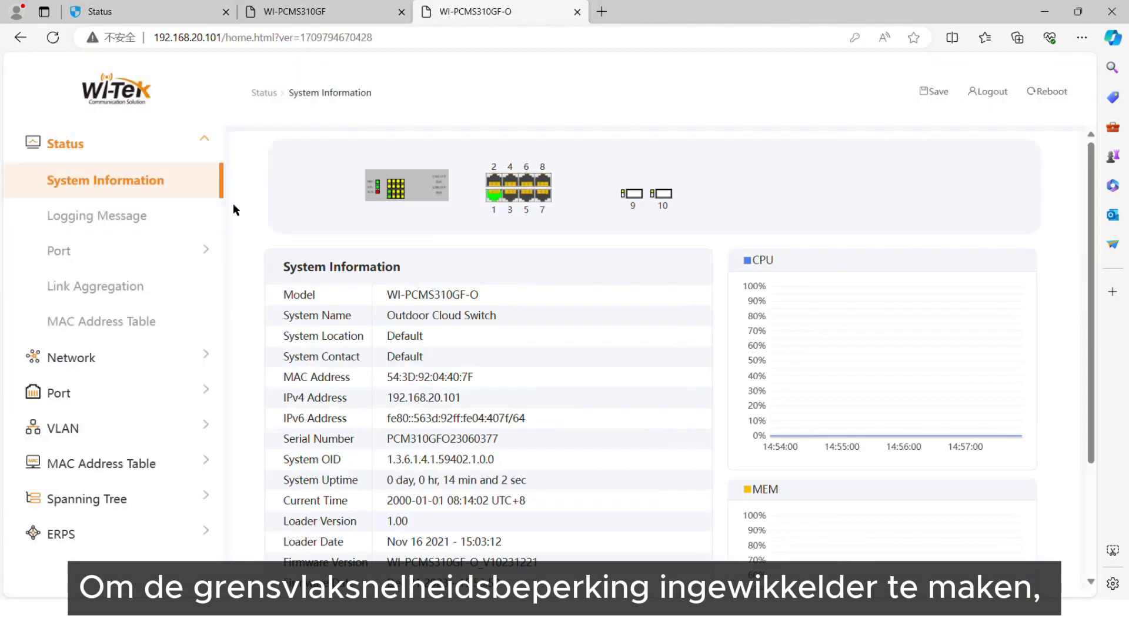
- Copy the address 192.168.20.103 from the DHCP leases, open it in a new tab and log in with the account password
{"action": "left_click", "coordinate": [602, 12]}
{"action": "left_click", "coordinate": [202, 10]}
{"action": "left_click_drag", "start_coordinate": [334, 376], "coordinate": [259, 382]}
{"action": "key", "text": "ctrl+c"}
{"action": "left_click", "coordinate": [627, 11]}
{"action": "key", "text": "ctrl+v"}
{"action": "key", "text": "Return"}
{"action": "left_click", "coordinate": [467, 416]}
{"action": "type", "text": "admin"}
{"action": "key", "text": "Return"}
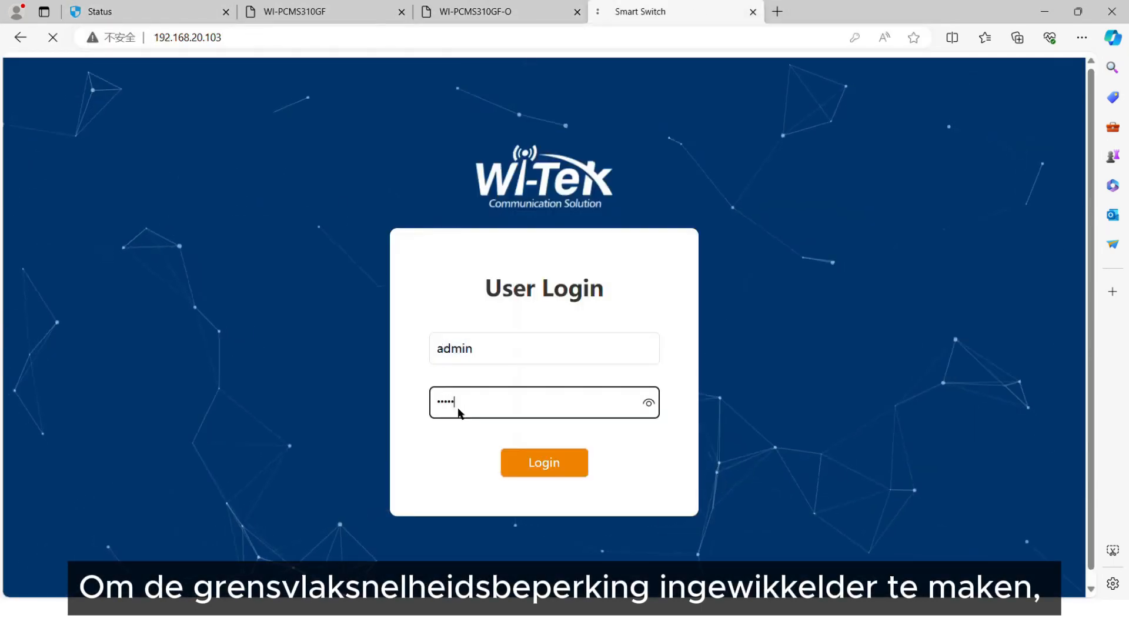
- Create VLAN 30 and VLAN 40 on the WI-PCMS310GF switch and apply the change
{"action": "left_click", "coordinate": [306, 12]}
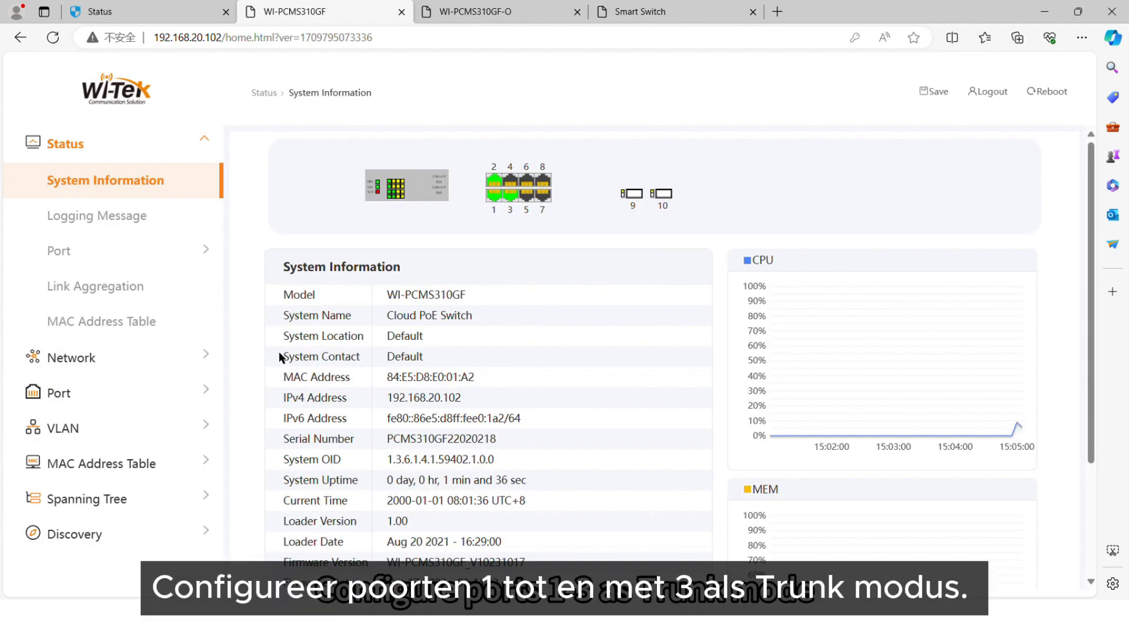
{"action": "left_click", "coordinate": [132, 430]}
{"action": "scroll", "coordinate": [346, 247], "scroll_direction": "down", "scroll_amount": 7}
{"action": "left_click", "coordinate": [343, 257]}
{"action": "left_click", "coordinate": [394, 218]}
{"action": "scroll", "coordinate": [340, 254], "scroll_direction": "down", "scroll_amount": 3}
{"action": "left_click", "coordinate": [338, 266]}
{"action": "left_click", "coordinate": [390, 218]}
{"action": "left_click", "coordinate": [310, 321]}
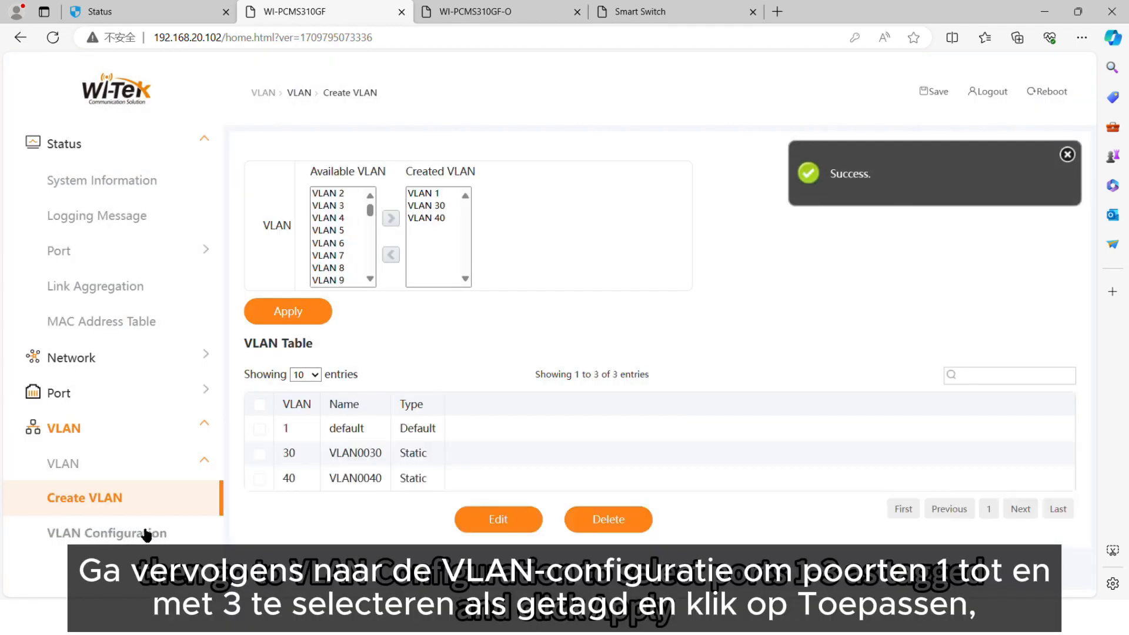
- Set ports GE1, GE2 and GE3 as Tagged members of VLAN0030 and apply
{"action": "left_click", "coordinate": [146, 534]}
{"action": "left_click", "coordinate": [301, 174]}
{"action": "left_click", "coordinate": [296, 205]}
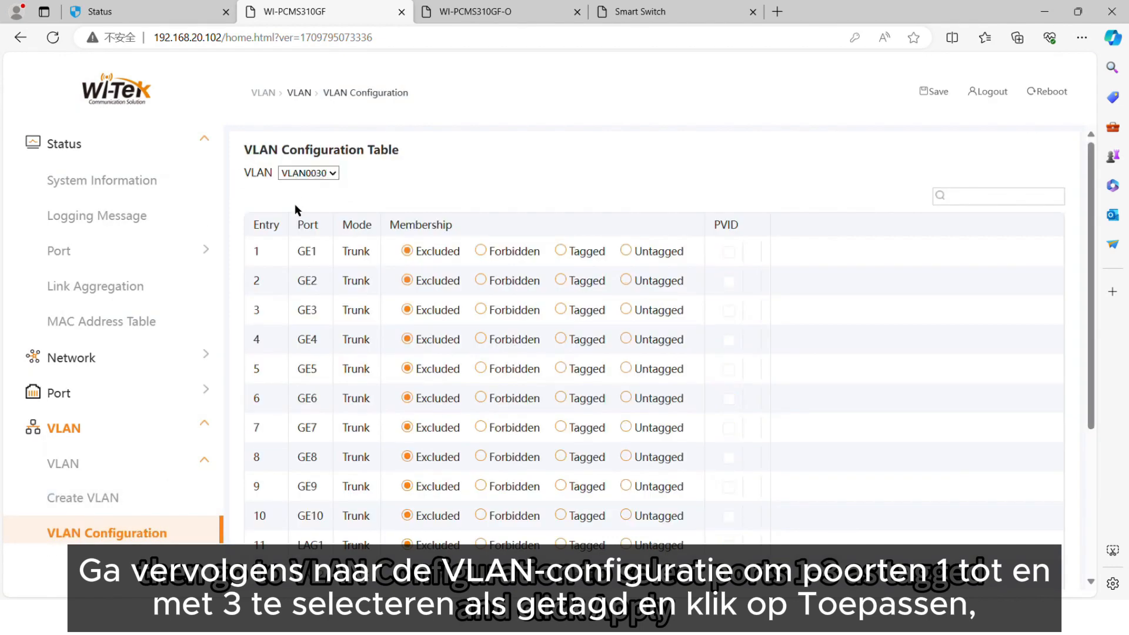
{"action": "left_click", "coordinate": [561, 281]}
{"action": "left_click", "coordinate": [561, 310]}
{"action": "scroll", "coordinate": [535, 423], "scroll_direction": "down", "scroll_amount": 4}
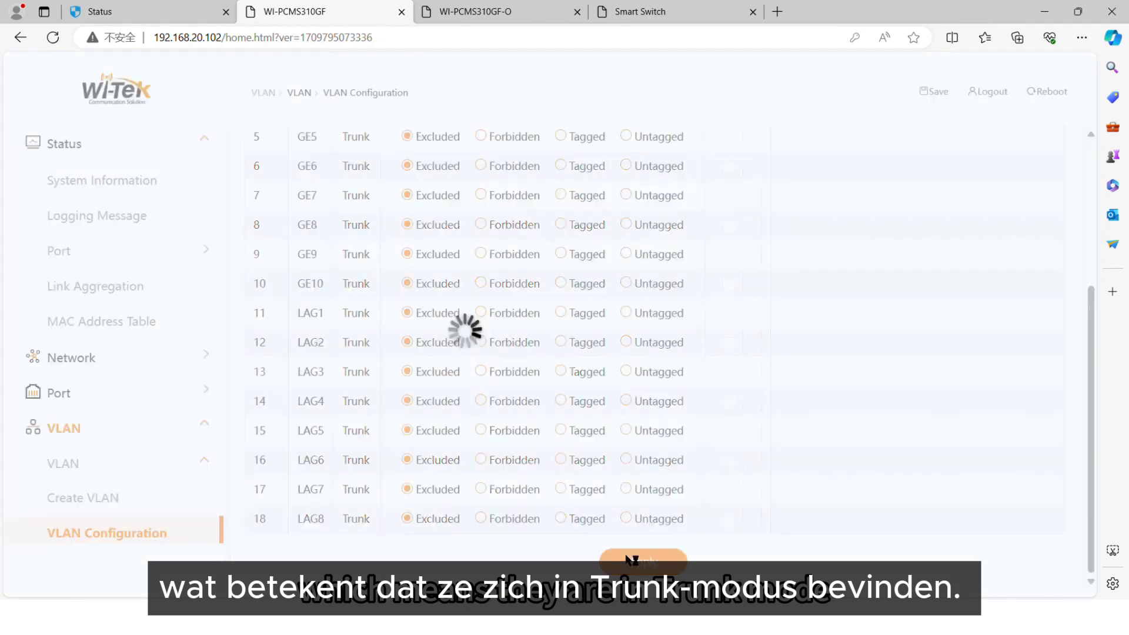
{"action": "left_click", "coordinate": [631, 562]}
- Set ports GE1, GE2 and GE3 as Tagged members of VLAN0040 and apply
{"action": "left_click", "coordinate": [308, 173]}
{"action": "left_click", "coordinate": [323, 204]}
{"action": "left_click", "coordinate": [561, 251]}
{"action": "left_click", "coordinate": [561, 280]}
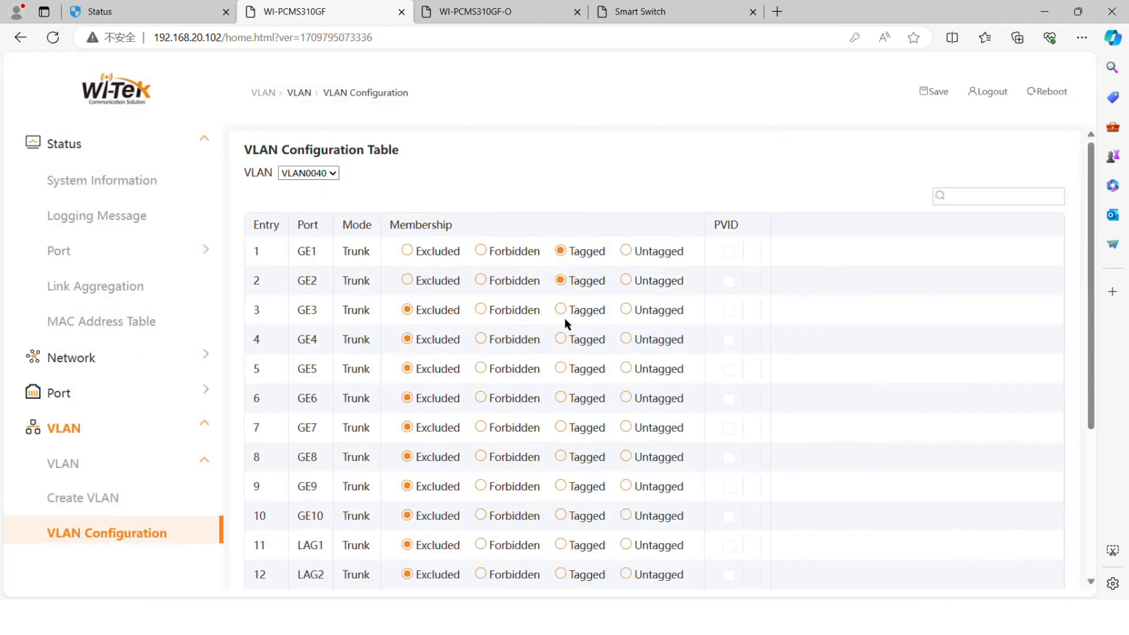
{"action": "left_click", "coordinate": [561, 310]}
{"action": "scroll", "coordinate": [566, 341], "scroll_direction": "down", "scroll_amount": 5}
{"action": "left_click", "coordinate": [640, 565]}
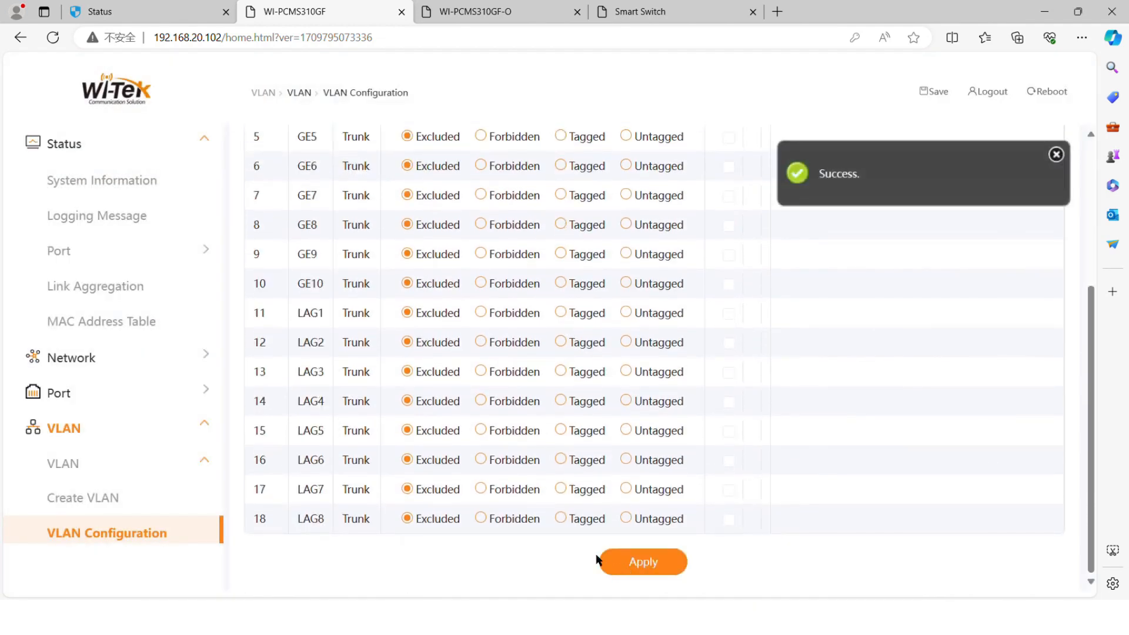
- Create VLAN 30 and VLAN 40 on the WI-PCMS310GF-O switch and apply the change
{"action": "left_click", "coordinate": [477, 11]}
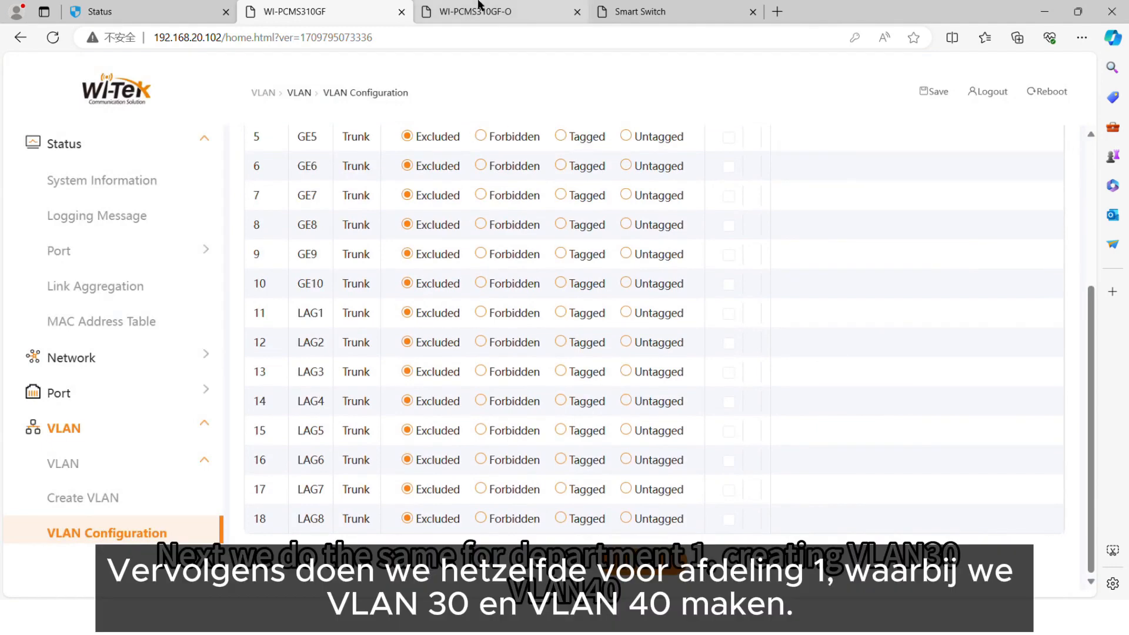
{"action": "left_click", "coordinate": [138, 432]}
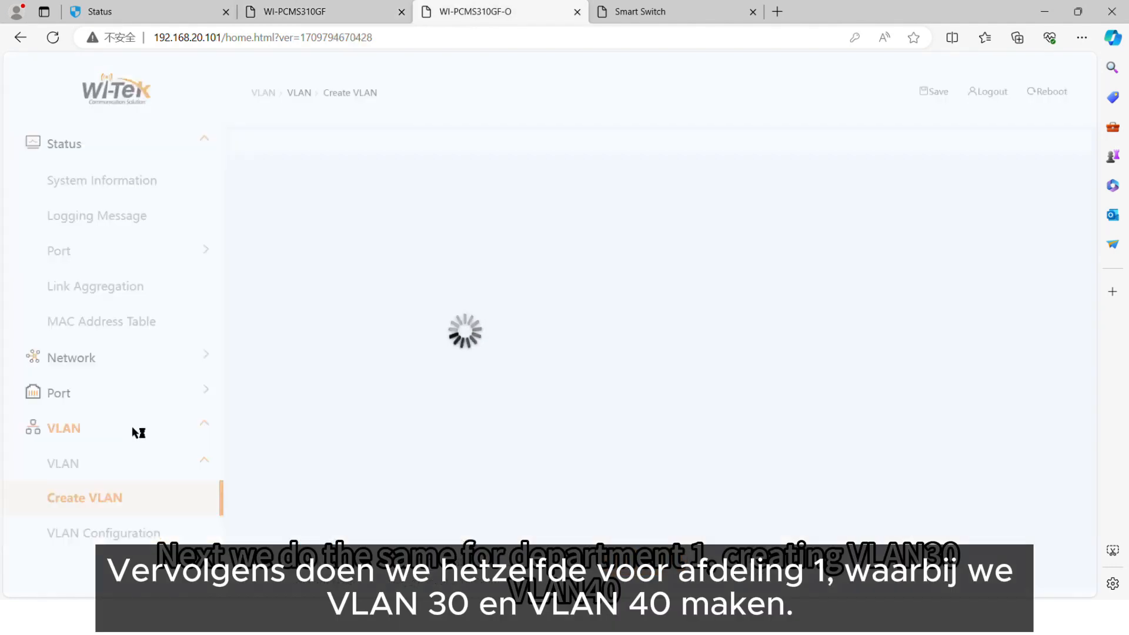
{"action": "scroll", "coordinate": [347, 275], "scroll_direction": "down", "scroll_amount": 2}
{"action": "scroll", "coordinate": [347, 275], "scroll_direction": "down", "scroll_amount": 6}
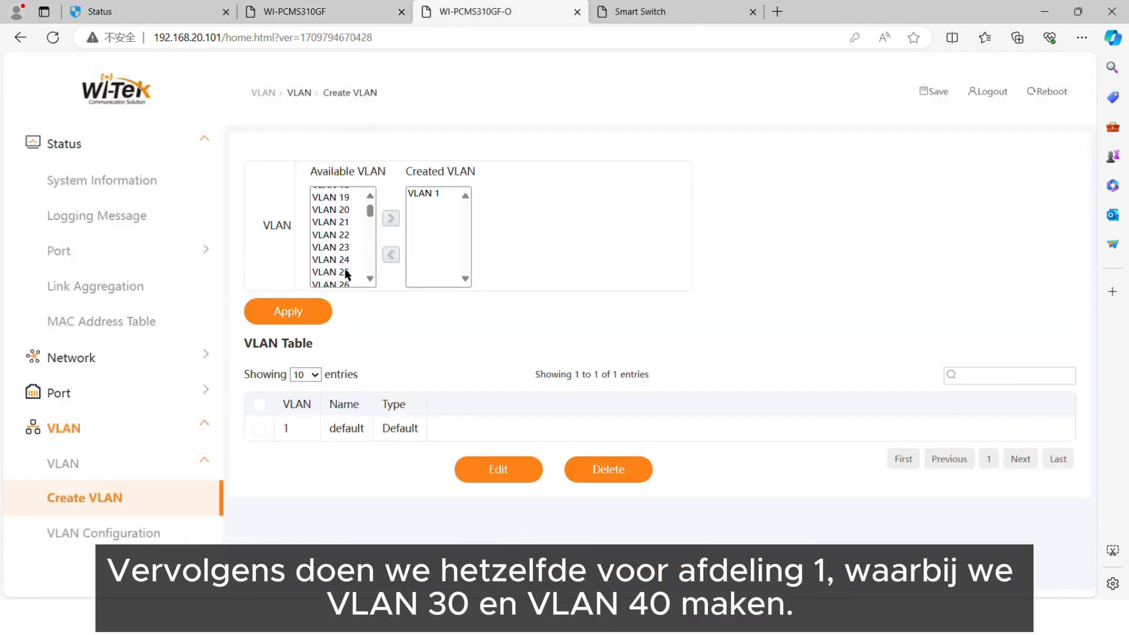
{"action": "left_click", "coordinate": [346, 273]}
{"action": "left_click", "coordinate": [390, 218]}
{"action": "scroll", "coordinate": [377, 253], "scroll_direction": "down", "scroll_amount": 3}
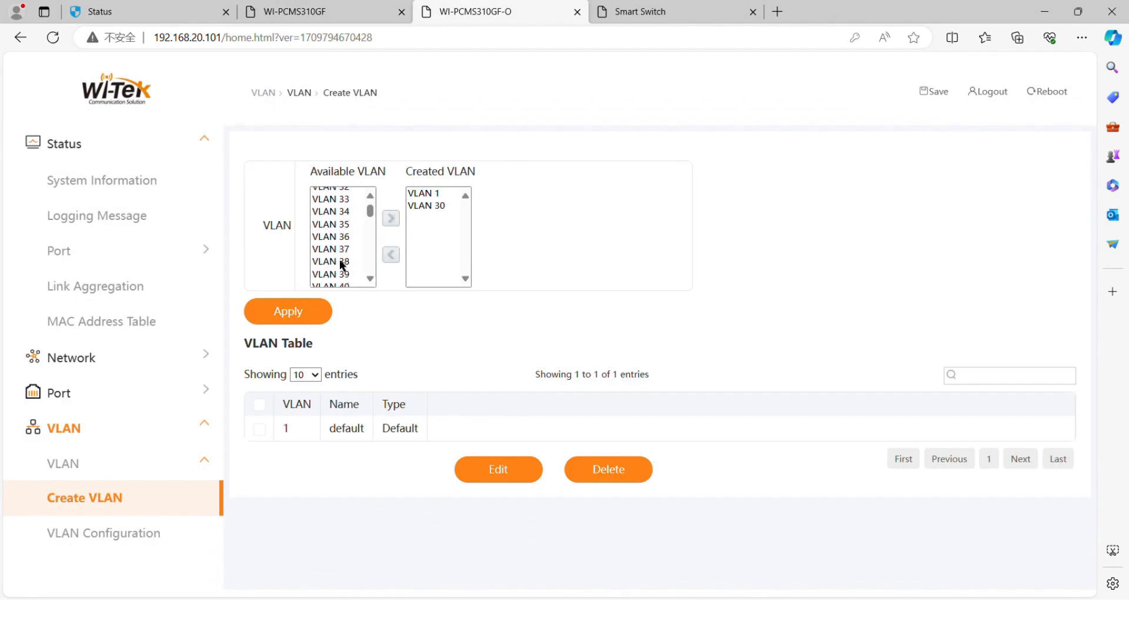
{"action": "left_click", "coordinate": [341, 265]}
{"action": "left_click", "coordinate": [391, 218]}
{"action": "left_click", "coordinate": [313, 315]}
- For VLAN0030 on the WI-PCMS310GF-O switch, set GE1 as Tagged and GE2 to GE10 as Untagged members, and apply
{"action": "left_click", "coordinate": [130, 532]}
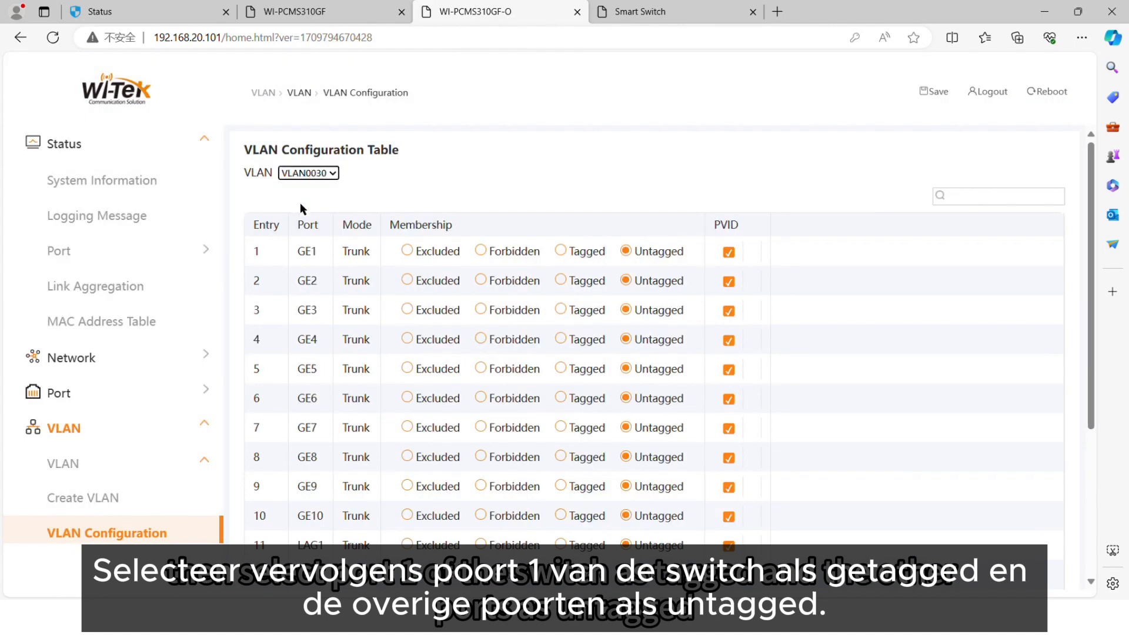
{"action": "left_click", "coordinate": [300, 203]}
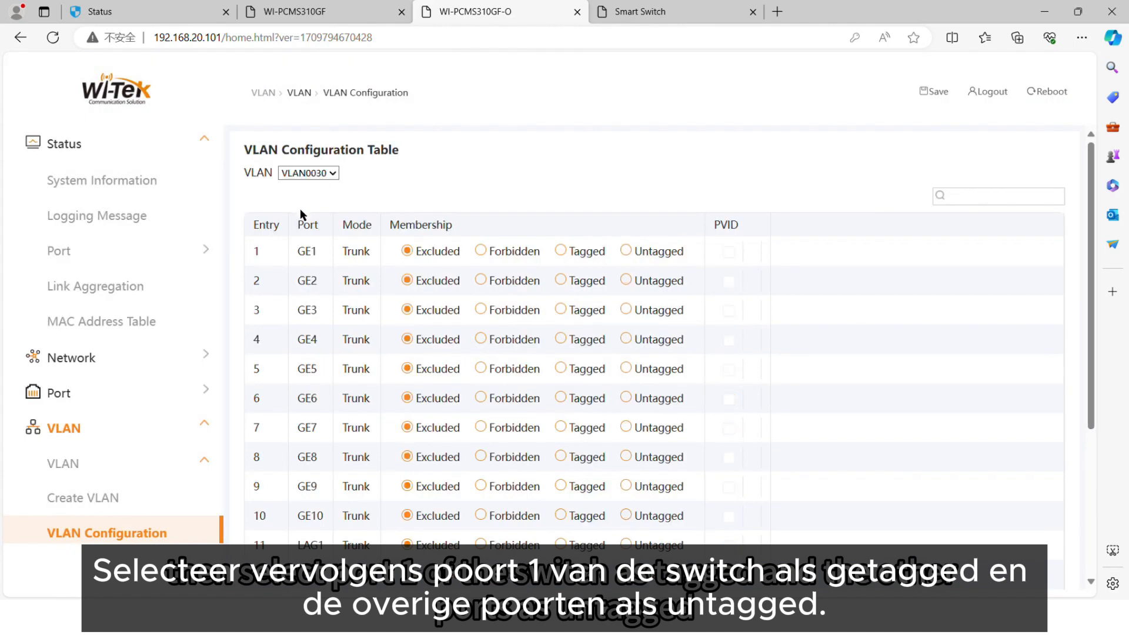
{"action": "left_click", "coordinate": [561, 251]}
{"action": "left_click", "coordinate": [625, 281]}
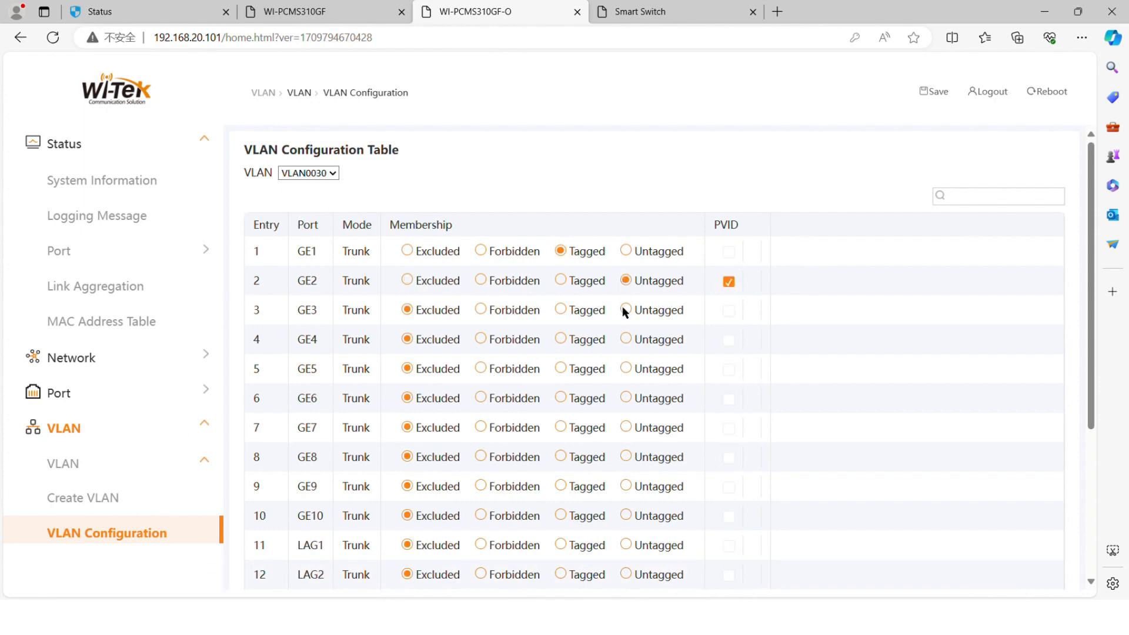
{"action": "left_click", "coordinate": [626, 310]}
{"action": "left_click", "coordinate": [625, 340]}
{"action": "left_click", "coordinate": [626, 369]}
{"action": "left_click", "coordinate": [626, 398]}
{"action": "left_click", "coordinate": [626, 428]}
{"action": "left_click", "coordinate": [626, 457]}
{"action": "left_click", "coordinate": [625, 487]}
{"action": "left_click", "coordinate": [626, 515]}
{"action": "scroll", "coordinate": [529, 507], "scroll_direction": "down", "scroll_amount": 4}
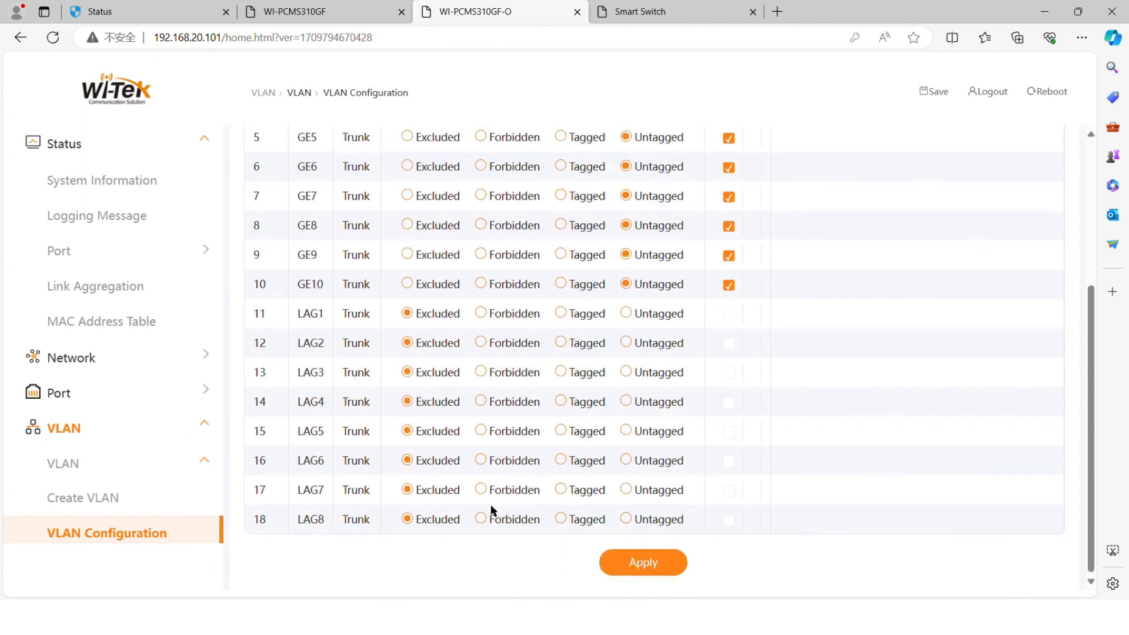
{"action": "left_click", "coordinate": [620, 562]}
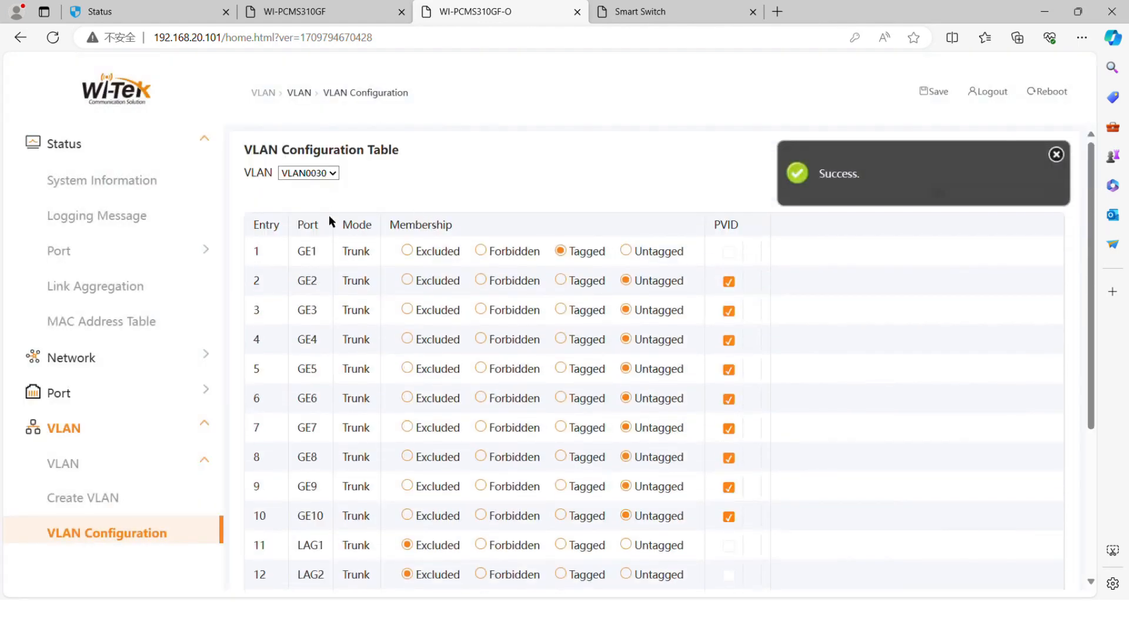
- Set port GE1 as a Tagged member of VLAN0040 and apply
{"action": "left_click", "coordinate": [560, 252]}
{"action": "scroll", "coordinate": [589, 507], "scroll_direction": "down", "scroll_amount": 4}
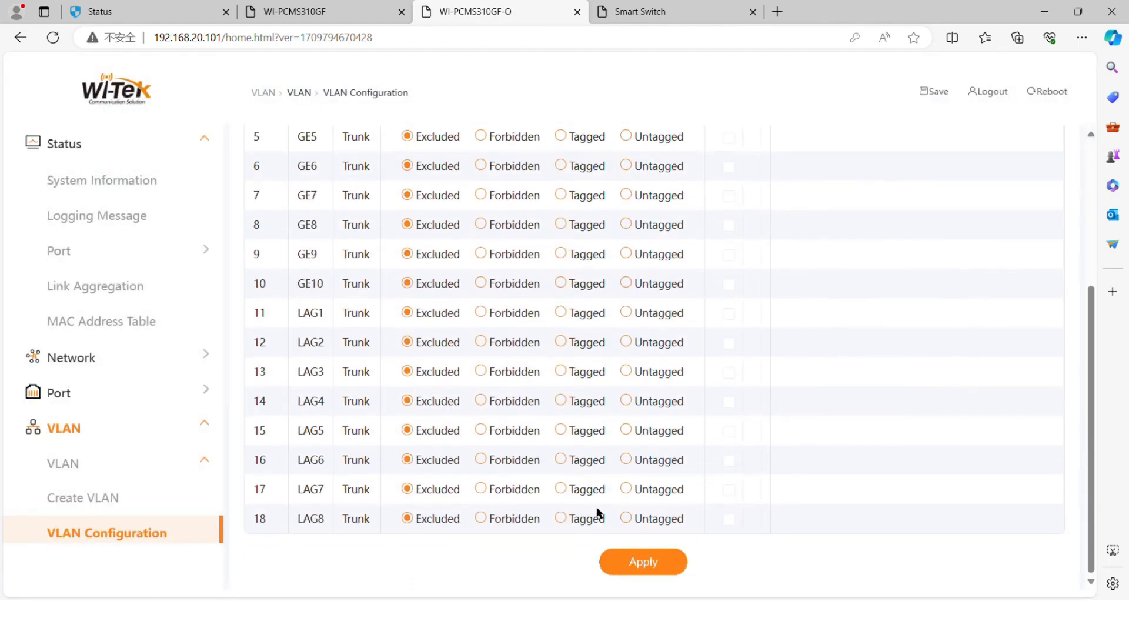
{"action": "left_click", "coordinate": [616, 561]}
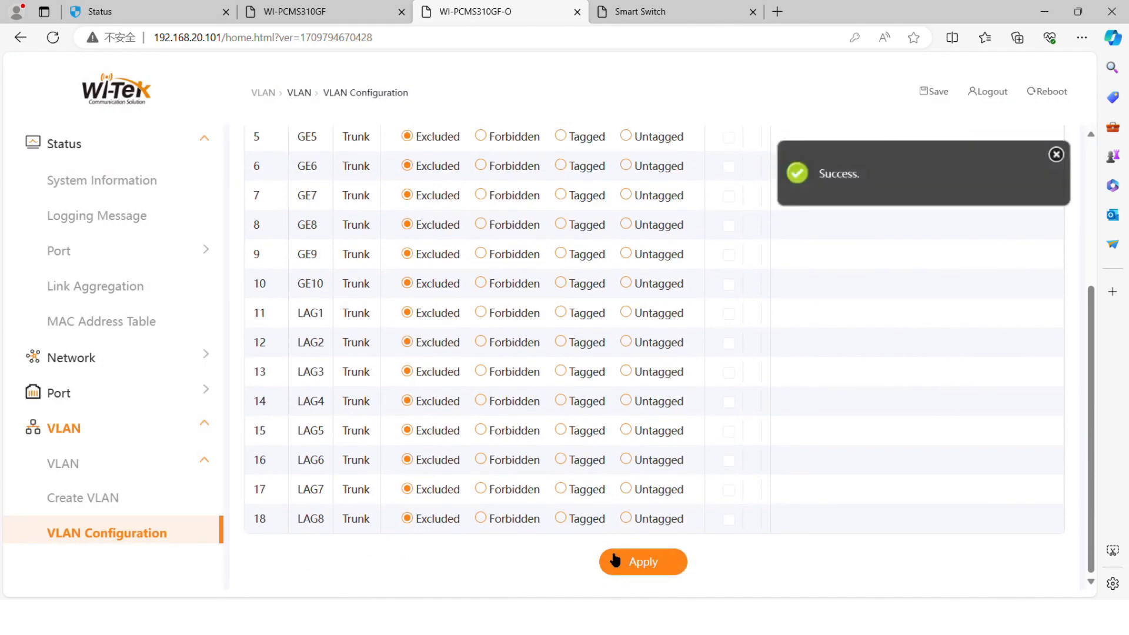
- Change ports GE2 to GE10 to Access mode in the VLAN port settings and apply
{"action": "scroll", "coordinate": [177, 531], "scroll_direction": "down", "scroll_amount": 3}
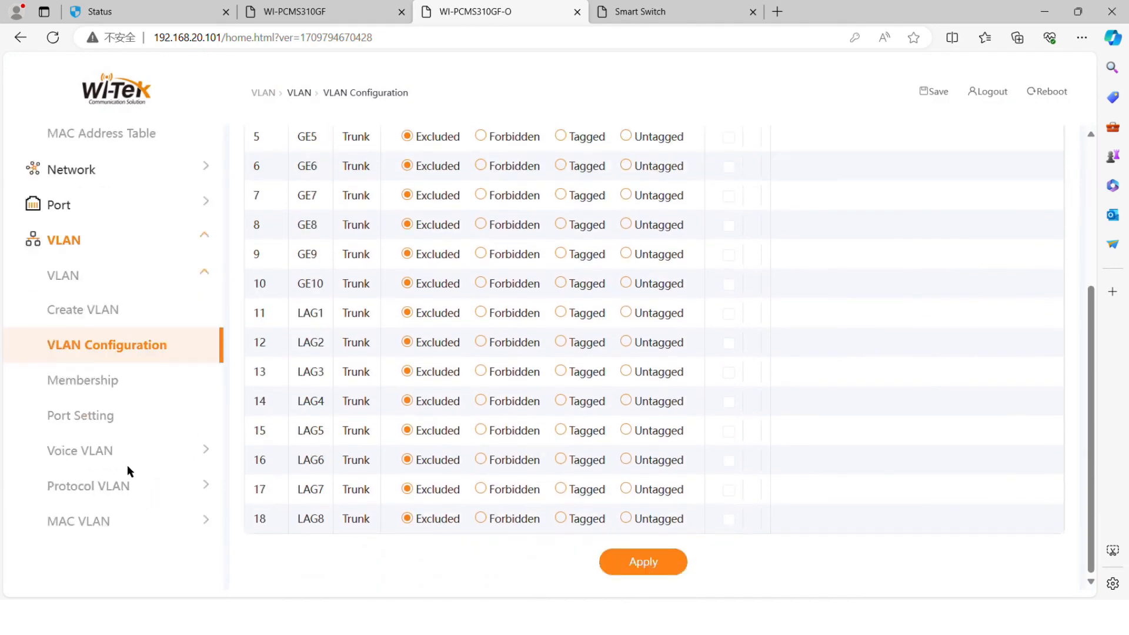
{"action": "left_click", "coordinate": [110, 418]}
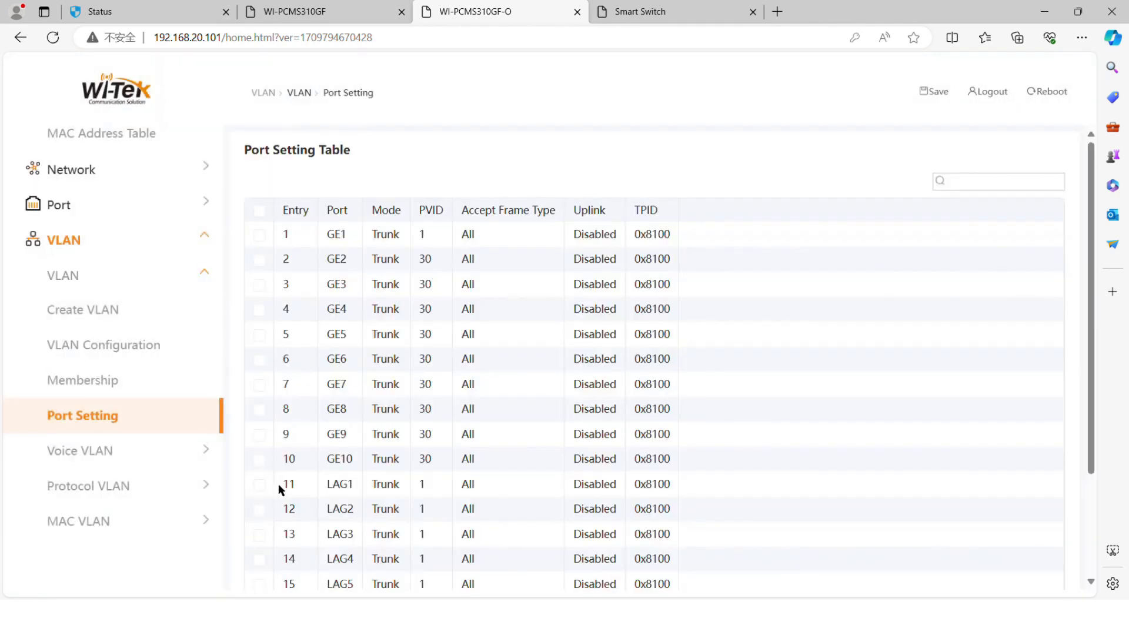
{"action": "left_click", "coordinate": [259, 259]}
{"action": "left_click", "coordinate": [260, 285]}
{"action": "left_click", "coordinate": [259, 310]}
{"action": "left_click", "coordinate": [260, 335]}
{"action": "left_click", "coordinate": [259, 359]}
{"action": "left_click", "coordinate": [260, 384]}
{"action": "left_click", "coordinate": [260, 410]}
{"action": "left_click", "coordinate": [260, 435]}
{"action": "left_click", "coordinate": [260, 460]}
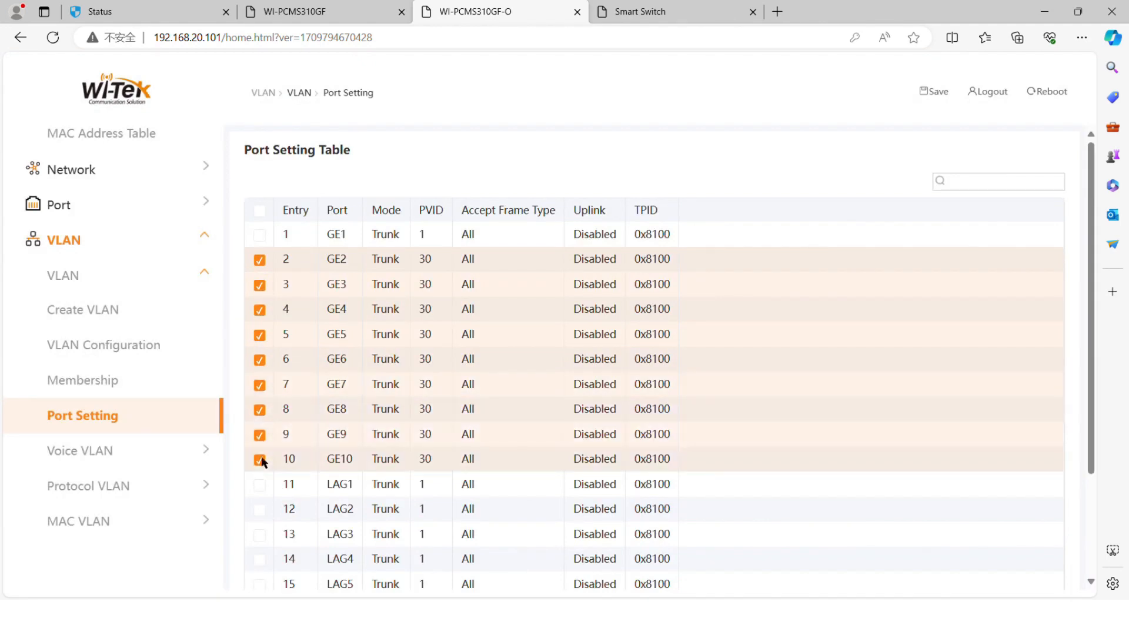
{"action": "scroll", "coordinate": [327, 433], "scroll_direction": "down", "scroll_amount": 3}
{"action": "left_click", "coordinate": [665, 563]}
{"action": "left_click", "coordinate": [412, 245]}
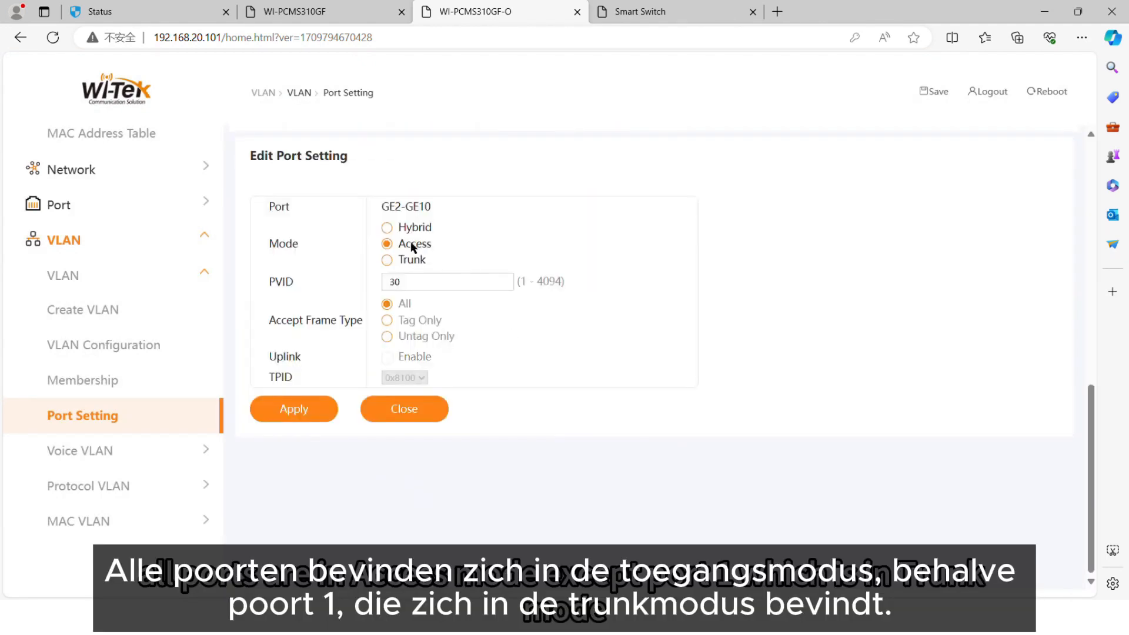
{"action": "left_click", "coordinate": [321, 413]}
{"action": "scroll", "coordinate": [337, 457], "scroll_direction": "down", "scroll_amount": 2}
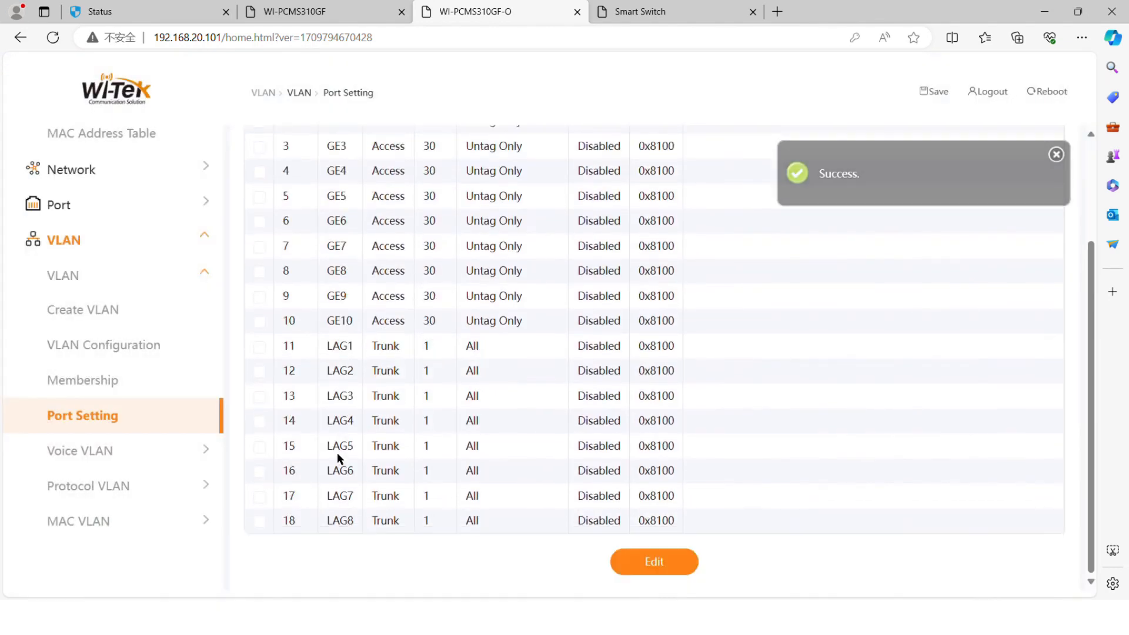
- Switch to the Smart Switch page and create VLAN IDs 30 and 40 as VLAN members
{"action": "left_click", "coordinate": [663, 12]}
{"action": "left_click", "coordinate": [135, 271]}
{"action": "left_click", "coordinate": [152, 311]}
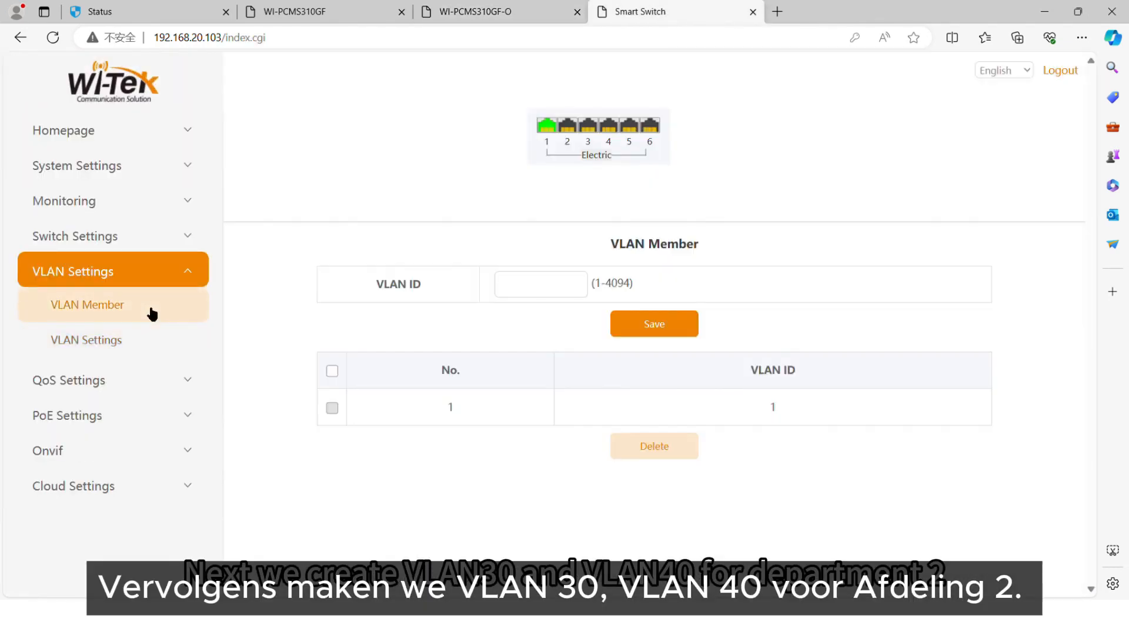
{"action": "left_click", "coordinate": [536, 294]}
{"action": "left_click", "coordinate": [654, 324]}
{"action": "left_click", "coordinate": [517, 289]}
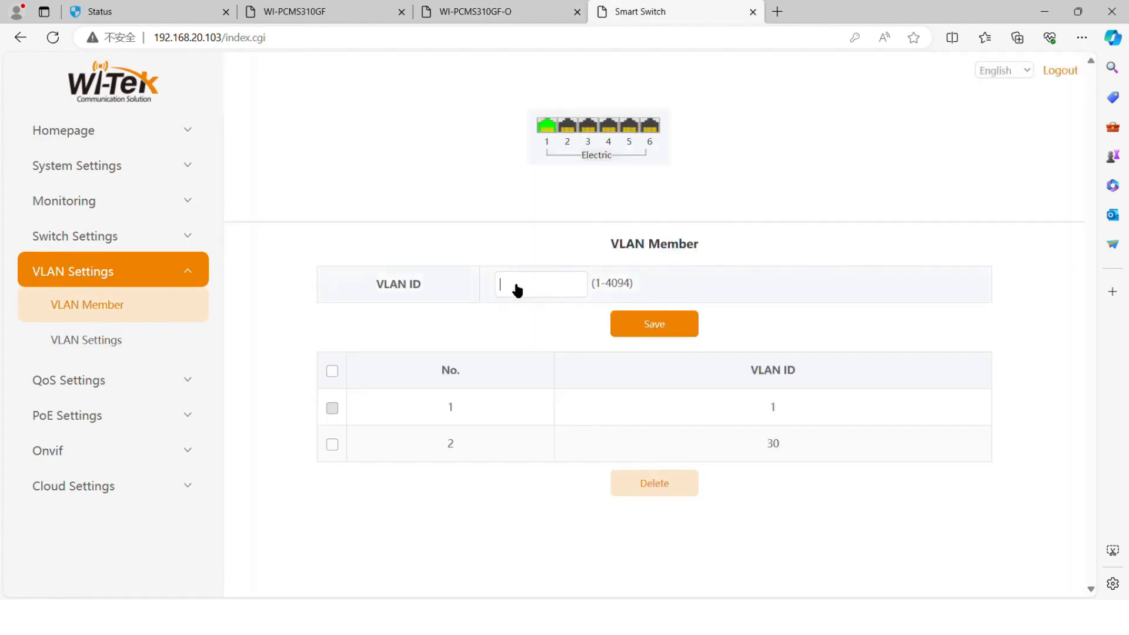
{"action": "left_click", "coordinate": [630, 327]}
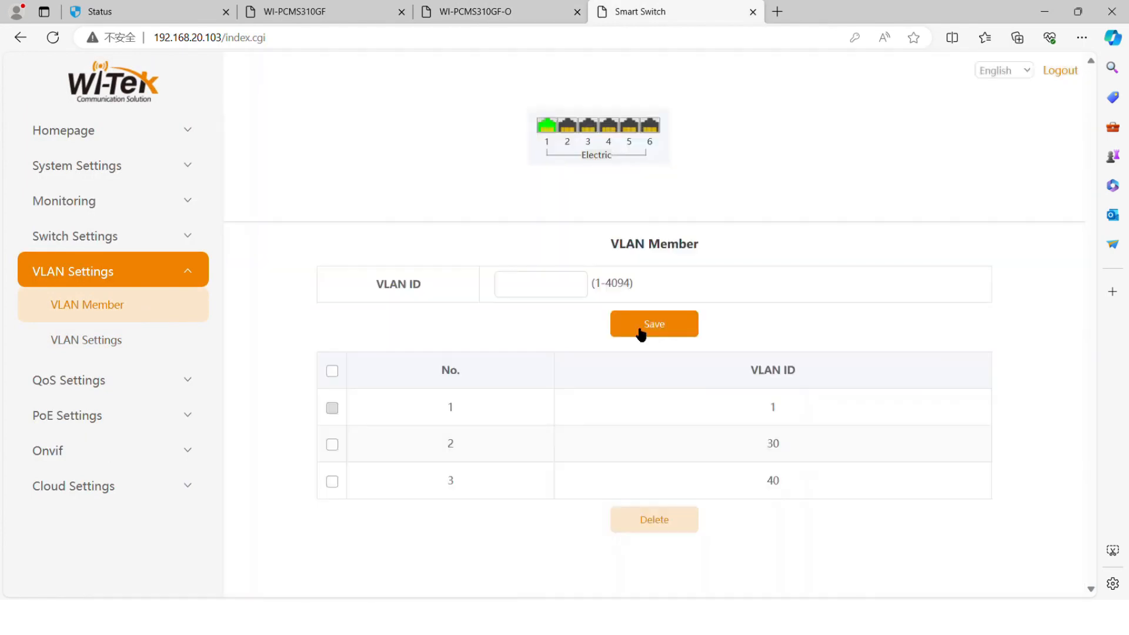
- Configure Port 1 as Trunk with native VLAN 1 and permitted VLANs 30 and 40, and save
{"action": "left_click", "coordinate": [86, 340]}
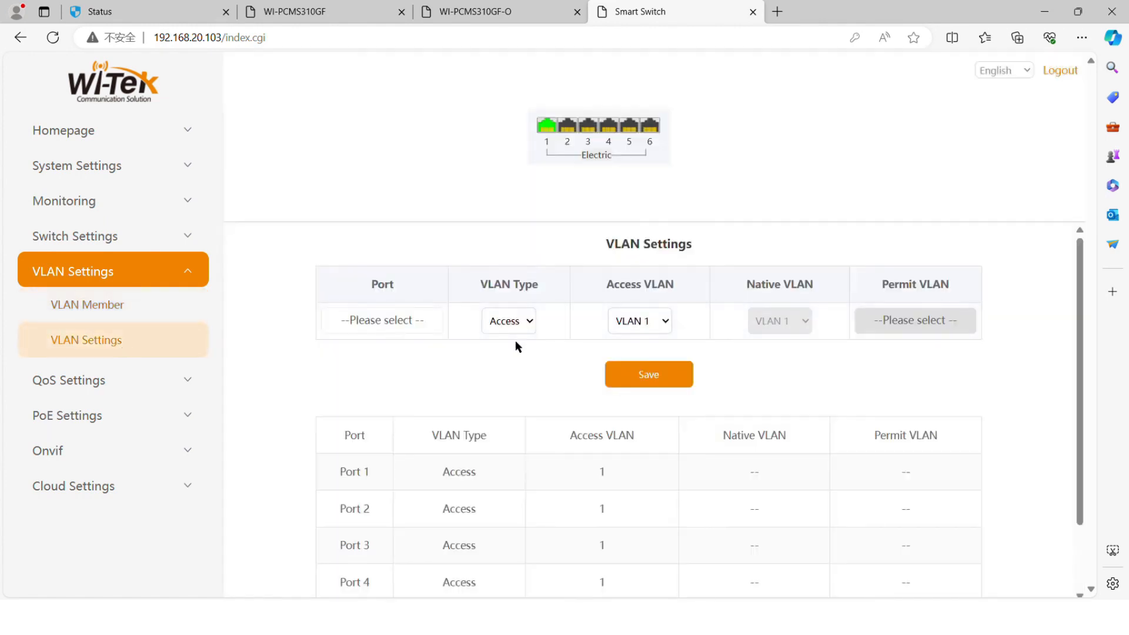
{"action": "left_click", "coordinate": [411, 323]}
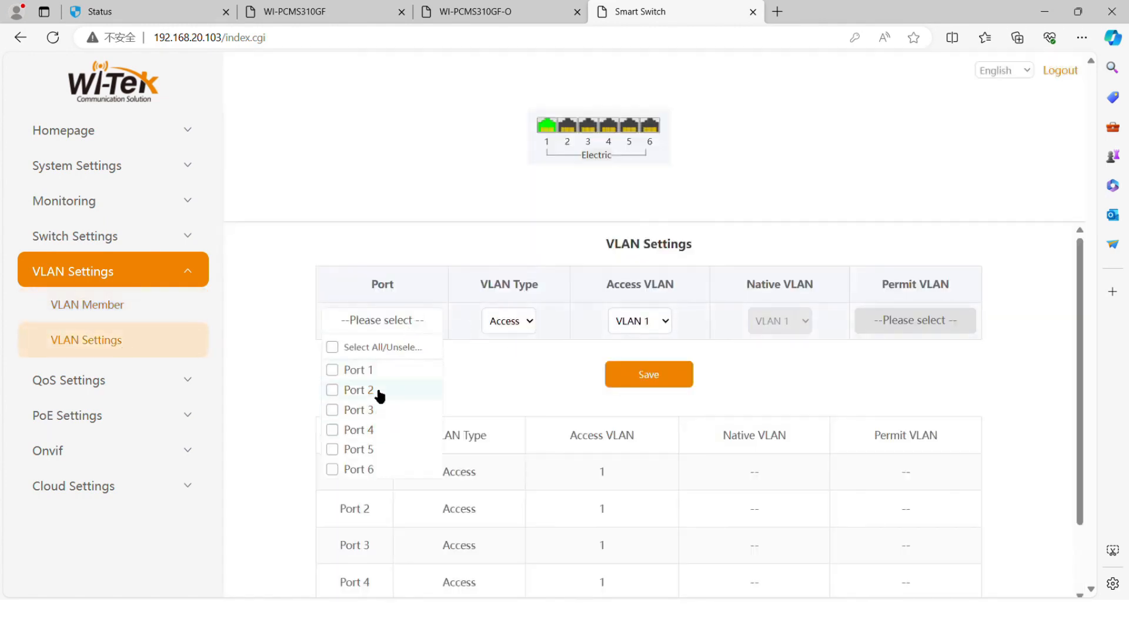
{"action": "left_click", "coordinate": [394, 369]}
{"action": "left_click", "coordinate": [511, 324]}
{"action": "left_click", "coordinate": [506, 358]}
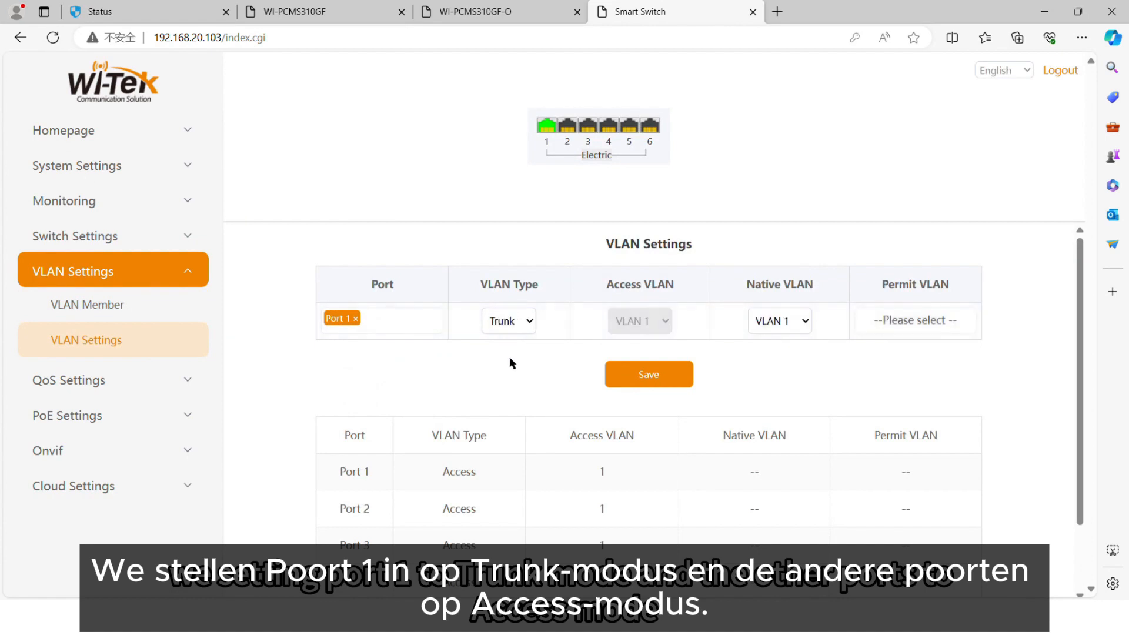
{"action": "left_click", "coordinate": [777, 359]}
{"action": "left_click", "coordinate": [774, 346]}
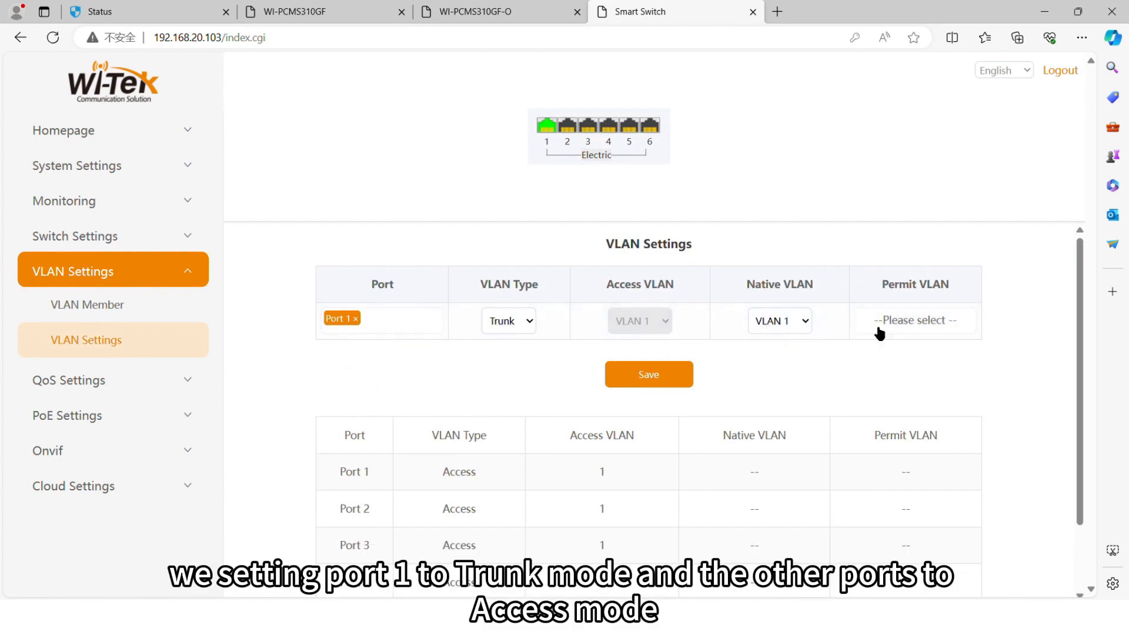
{"action": "left_click", "coordinate": [891, 320]}
{"action": "left_click", "coordinate": [895, 390]}
{"action": "left_click", "coordinate": [895, 410]}
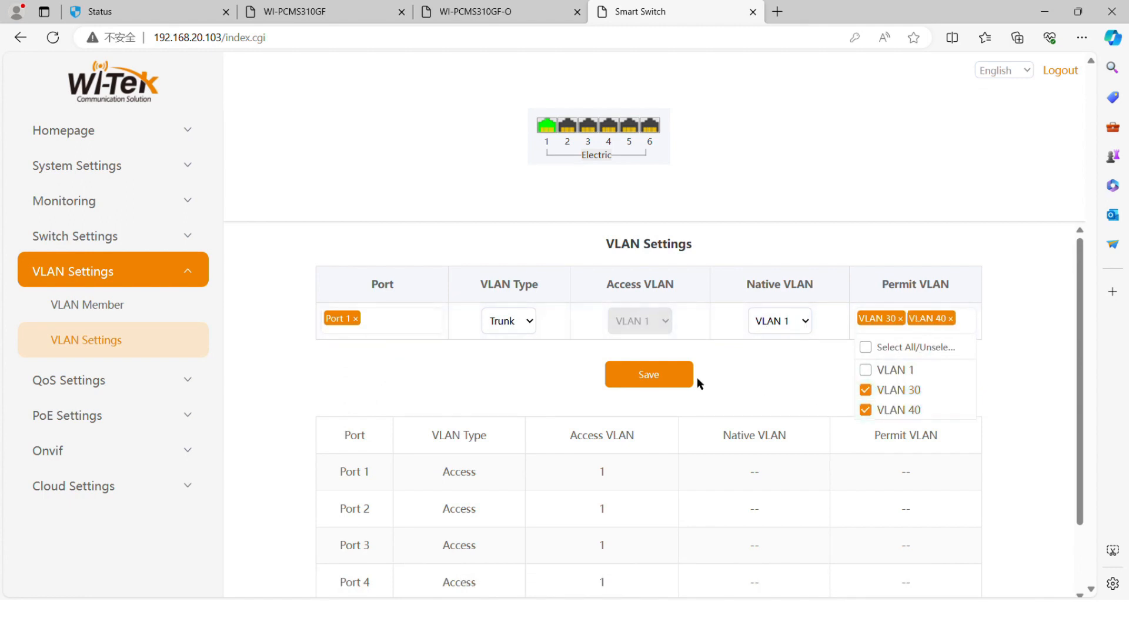
{"action": "left_click", "coordinate": [678, 389]}
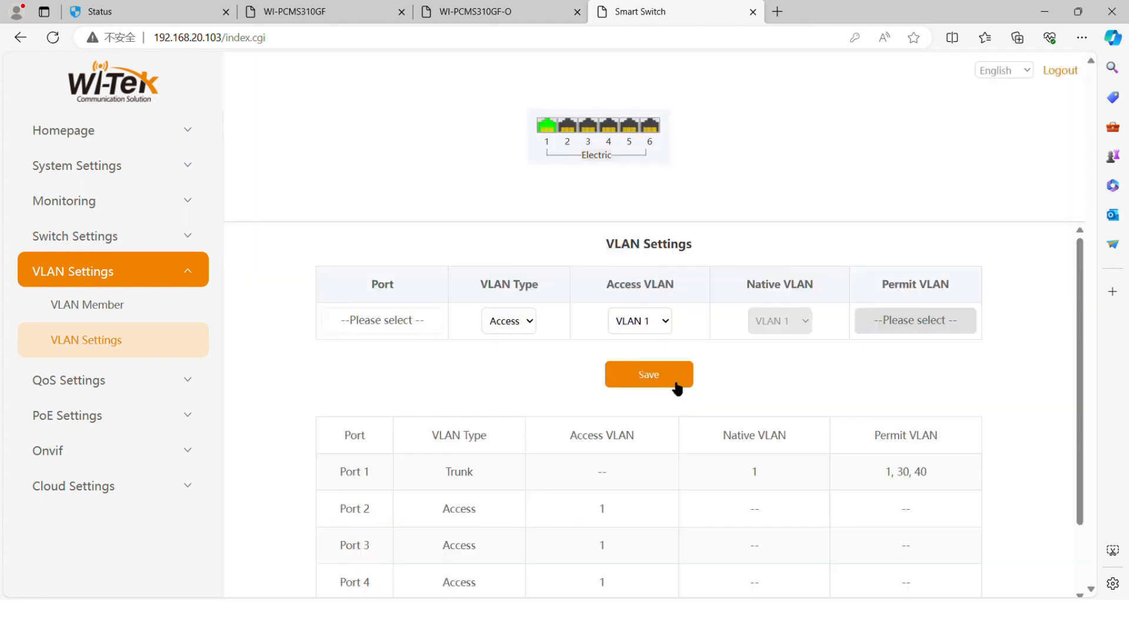
- Assign Ports 2 to 6 in Access type to access VLAN 40 and save
{"action": "left_click", "coordinate": [405, 320]}
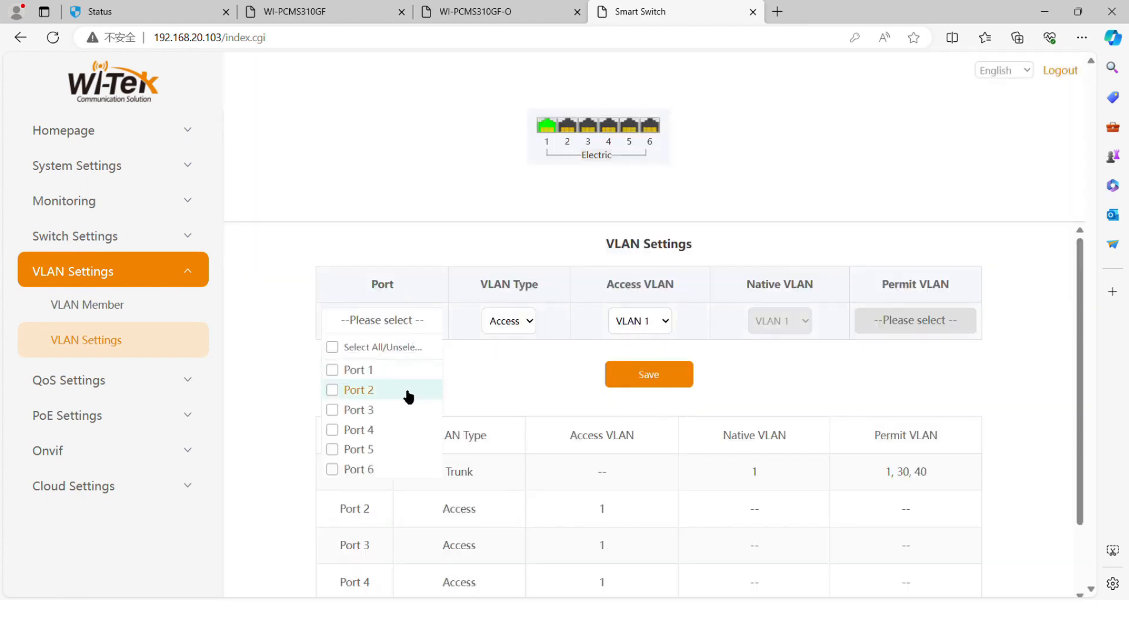
{"action": "left_click", "coordinate": [406, 390]}
{"action": "left_click", "coordinate": [401, 410]}
{"action": "left_click", "coordinate": [402, 430]}
{"action": "left_click", "coordinate": [403, 449]}
{"action": "left_click", "coordinate": [398, 477]}
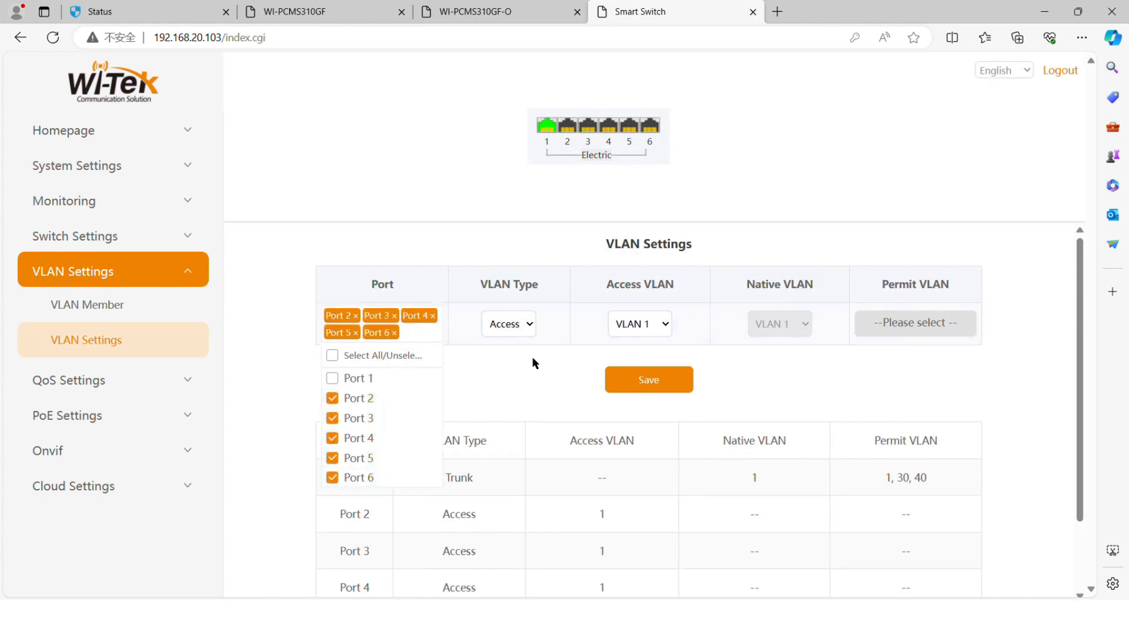
{"action": "left_click", "coordinate": [496, 392]}
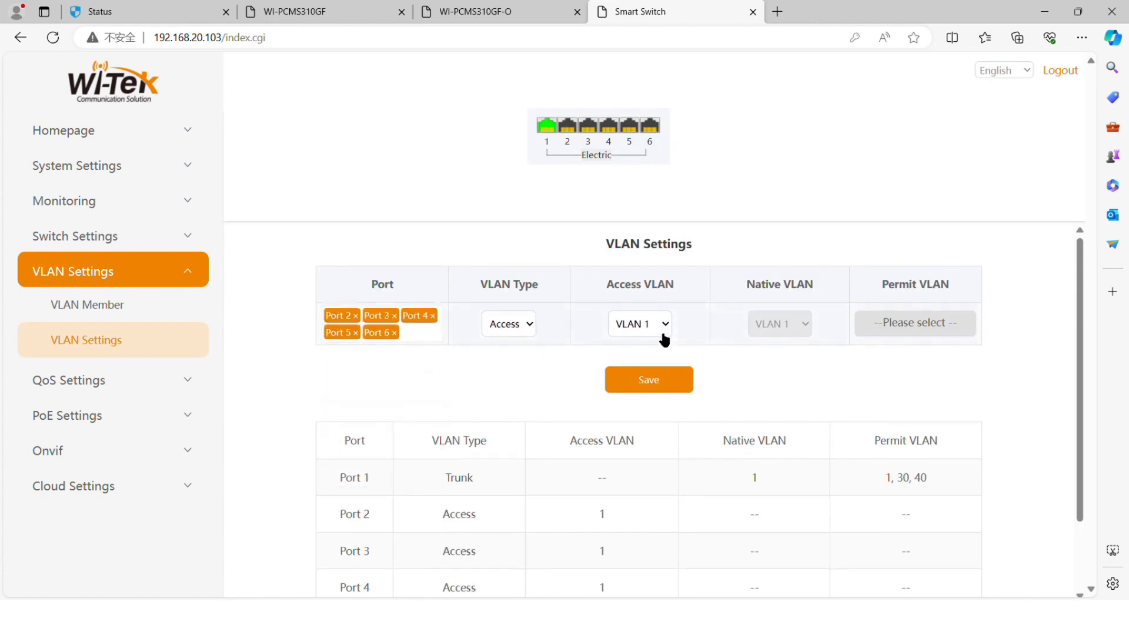
{"action": "left_click", "coordinate": [655, 374]}
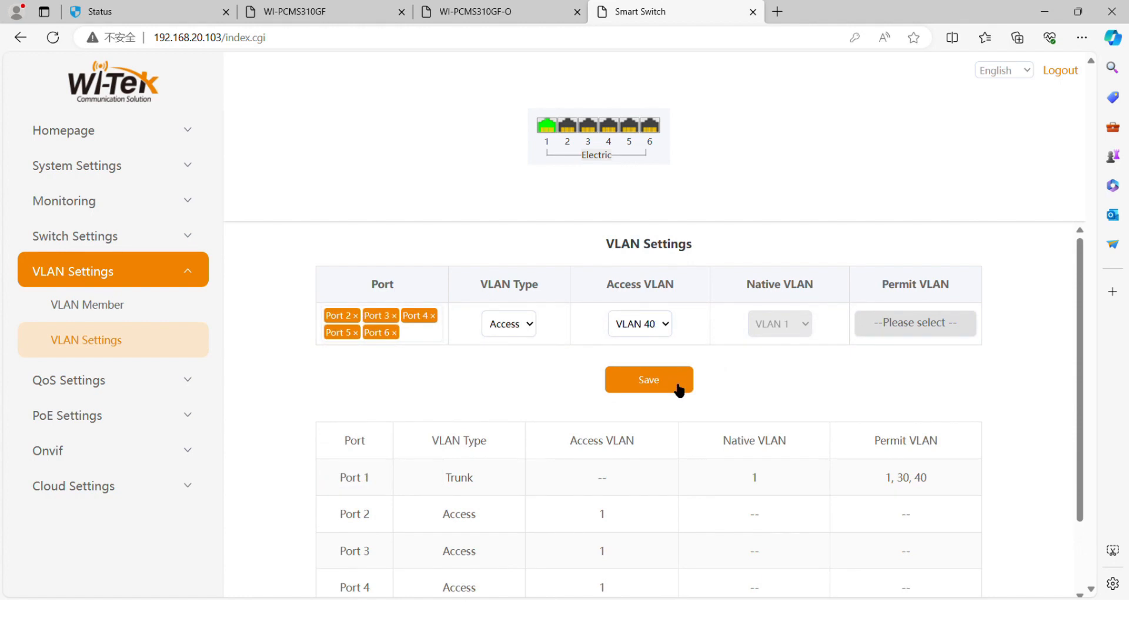
{"action": "left_click", "coordinate": [679, 388]}
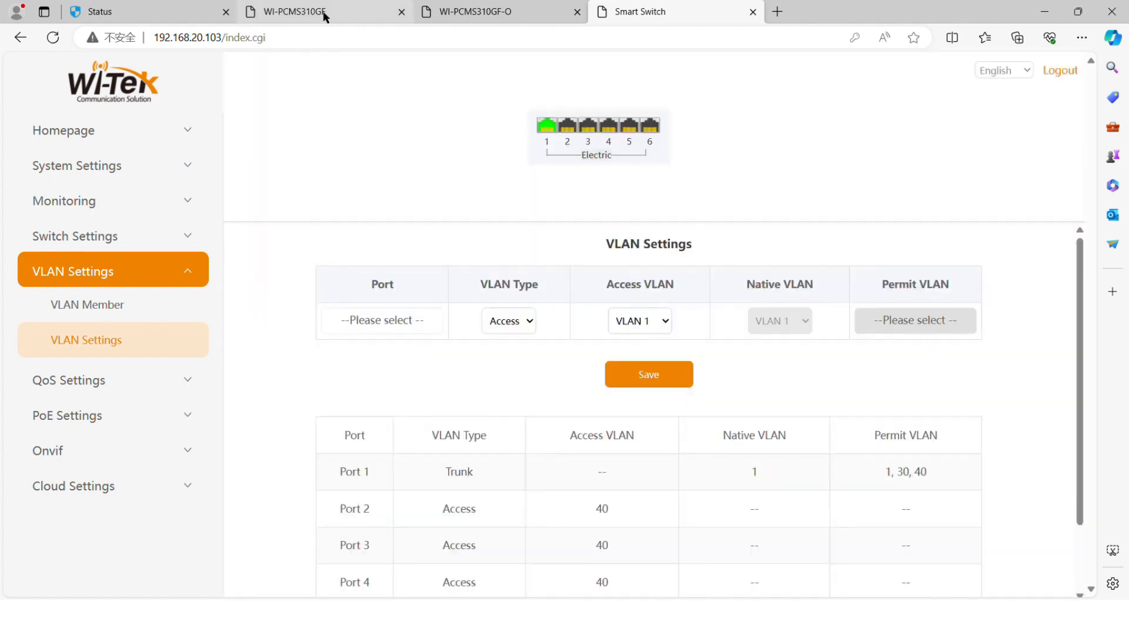
- Switch to the WI-PCMS310GF page and open the QoS rate limit settings for ingress and egress ports
{"action": "left_click", "coordinate": [323, 14]}
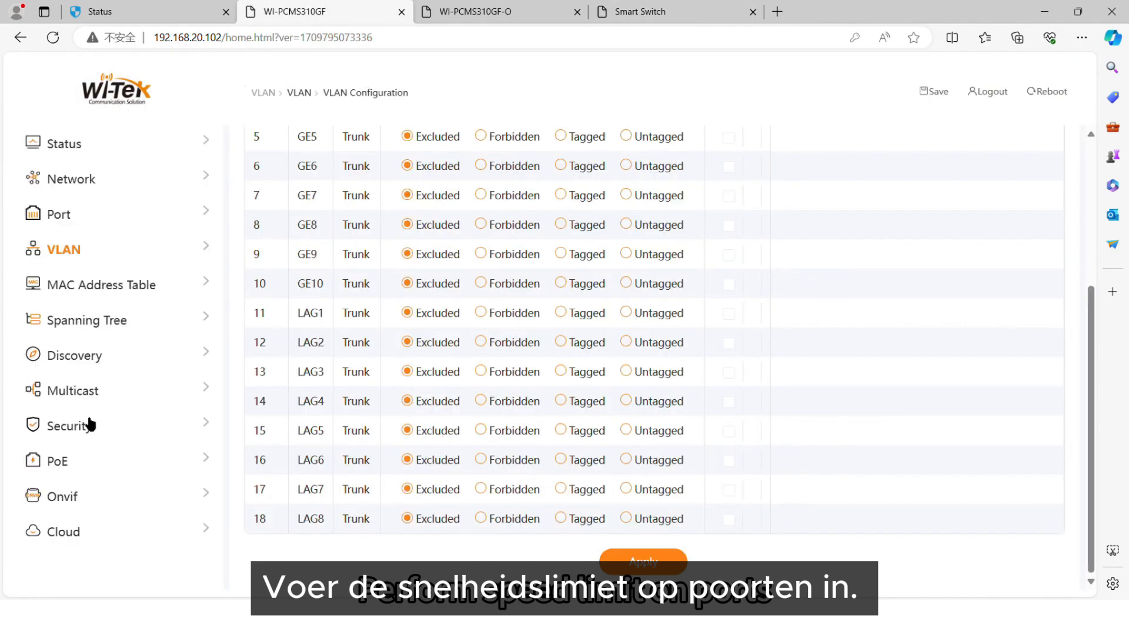
{"action": "scroll", "coordinate": [87, 471], "scroll_direction": "down", "scroll_amount": 2}
{"action": "left_click", "coordinate": [93, 481]}
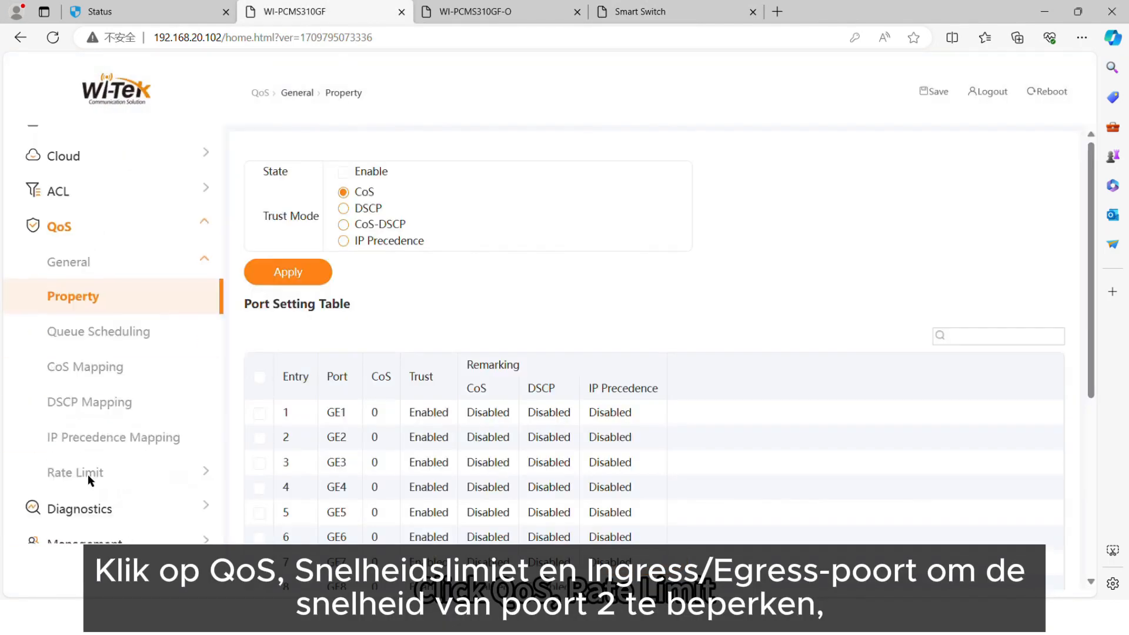
{"action": "left_click", "coordinate": [93, 480]}
{"action": "scroll", "coordinate": [94, 464], "scroll_direction": "down", "scroll_amount": 2}
{"action": "left_click", "coordinate": [101, 425]}
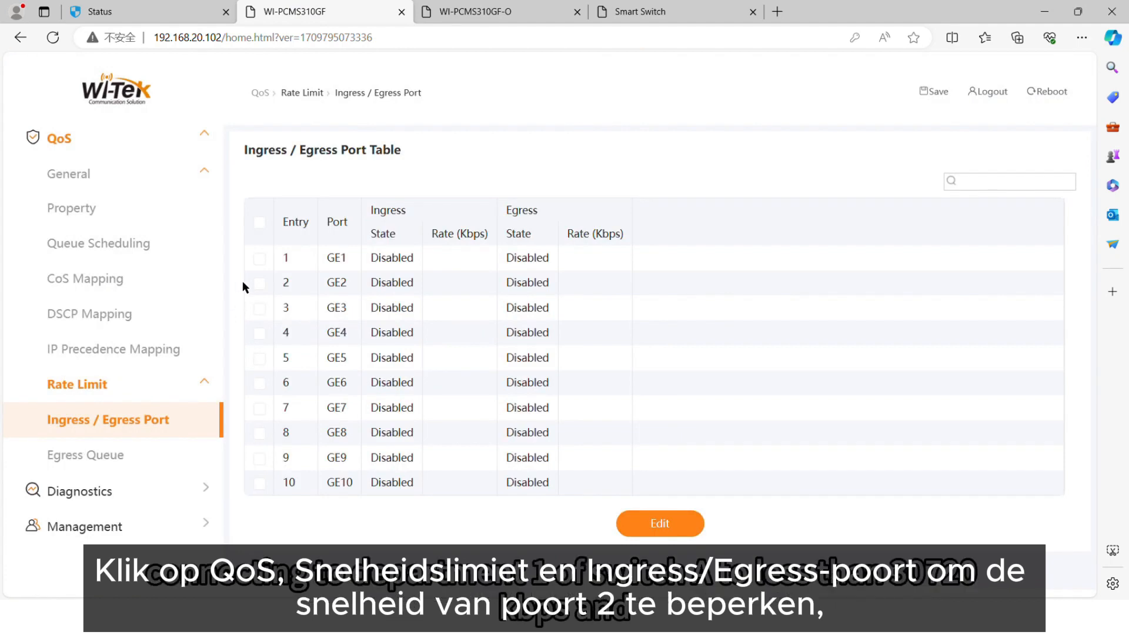
- Enable ingress and egress rate limits of 30720 Kbps on port GE2 and apply
{"action": "left_click", "coordinate": [258, 282]}
{"action": "left_click", "coordinate": [689, 526]}
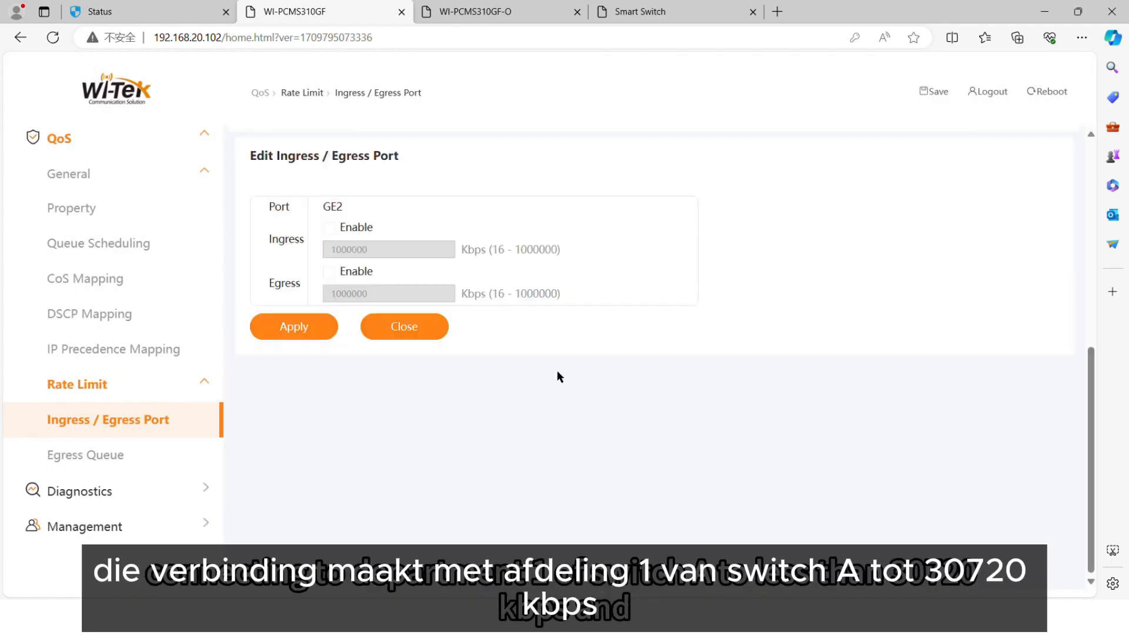
{"action": "left_click", "coordinate": [329, 227]}
{"action": "double_click", "coordinate": [386, 253]}
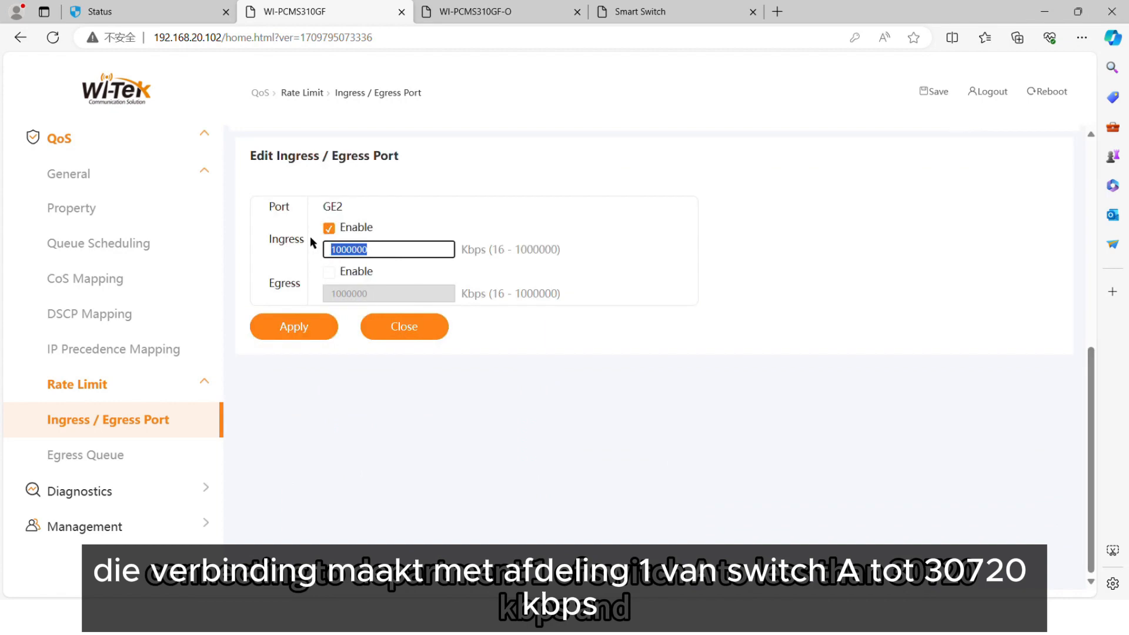
{"action": "type", "text": "30720"}
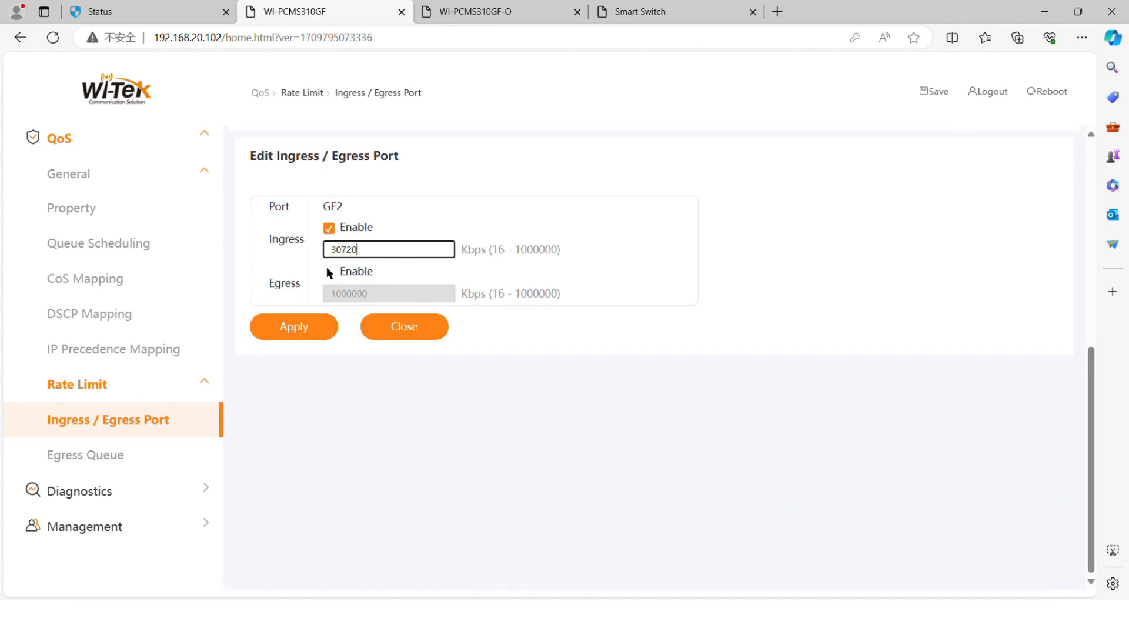
{"action": "left_click", "coordinate": [328, 272]}
{"action": "key", "text": "Tab"}
{"action": "type", "text": "30720"}
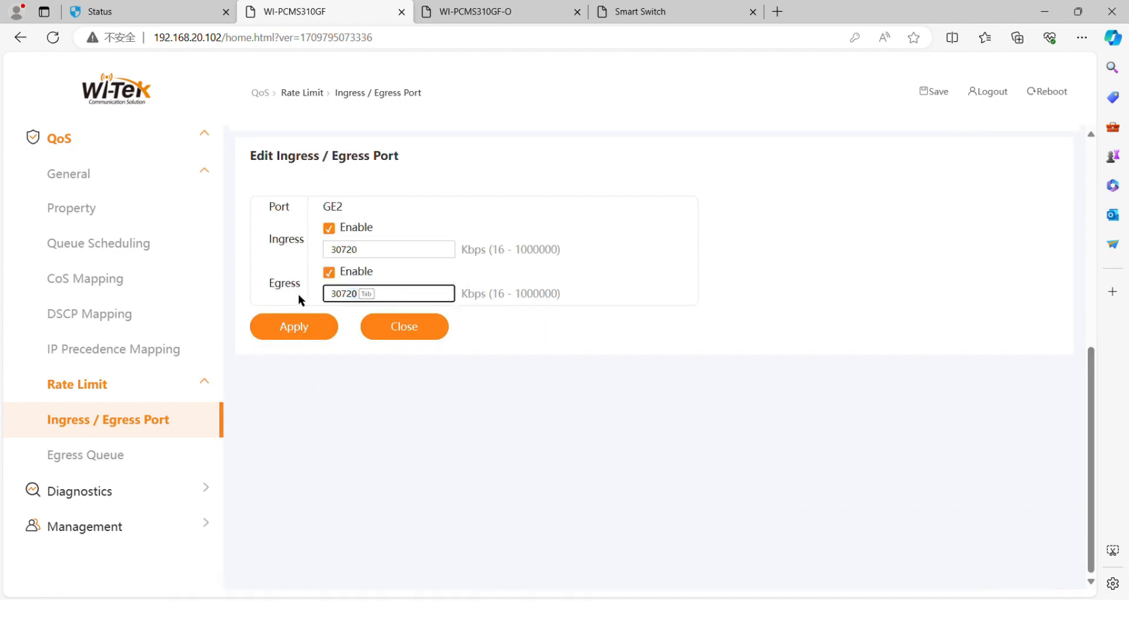
{"action": "left_click", "coordinate": [307, 326]}
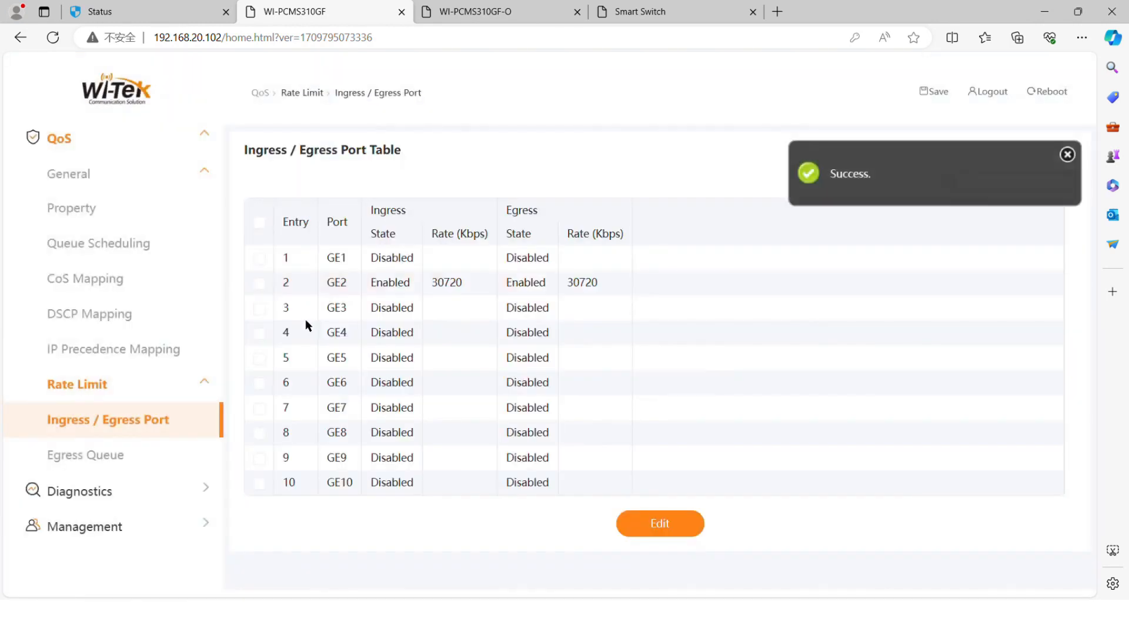
- Enable ingress and egress rate limits of 51200 Kbps on port GE3 and apply
{"action": "left_click", "coordinate": [259, 308]}
{"action": "left_click", "coordinate": [669, 522]}
{"action": "left_click", "coordinate": [329, 228]}
{"action": "double_click", "coordinate": [353, 250]}
{"action": "type", "text": "51200"}
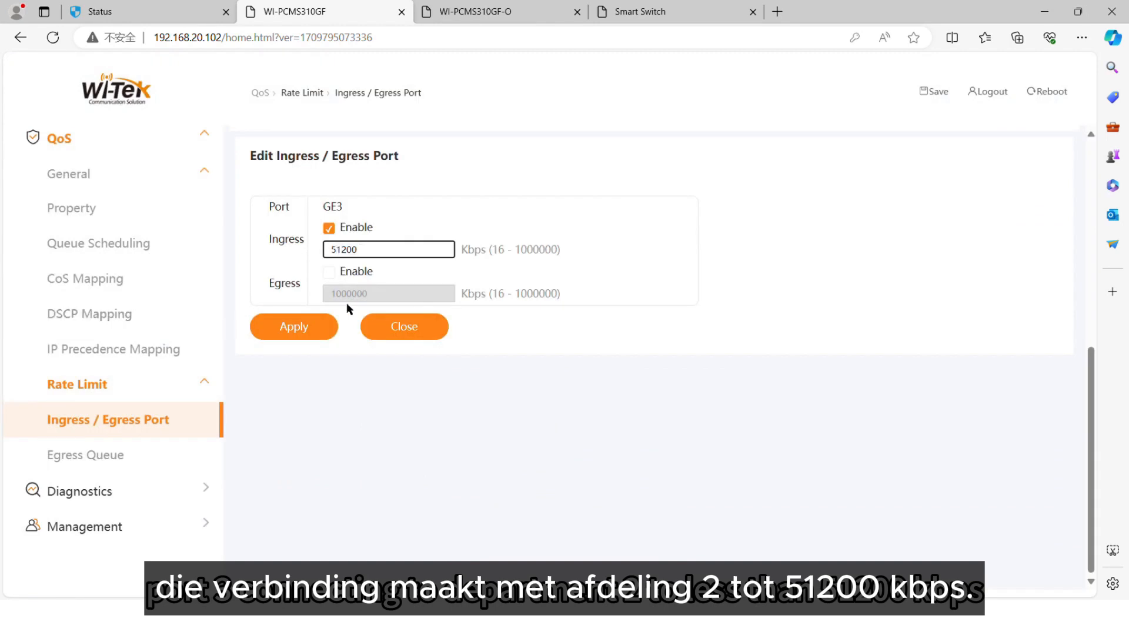
{"action": "left_click", "coordinate": [329, 271]}
{"action": "double_click", "coordinate": [327, 294]}
{"action": "type", "text": "51200"}
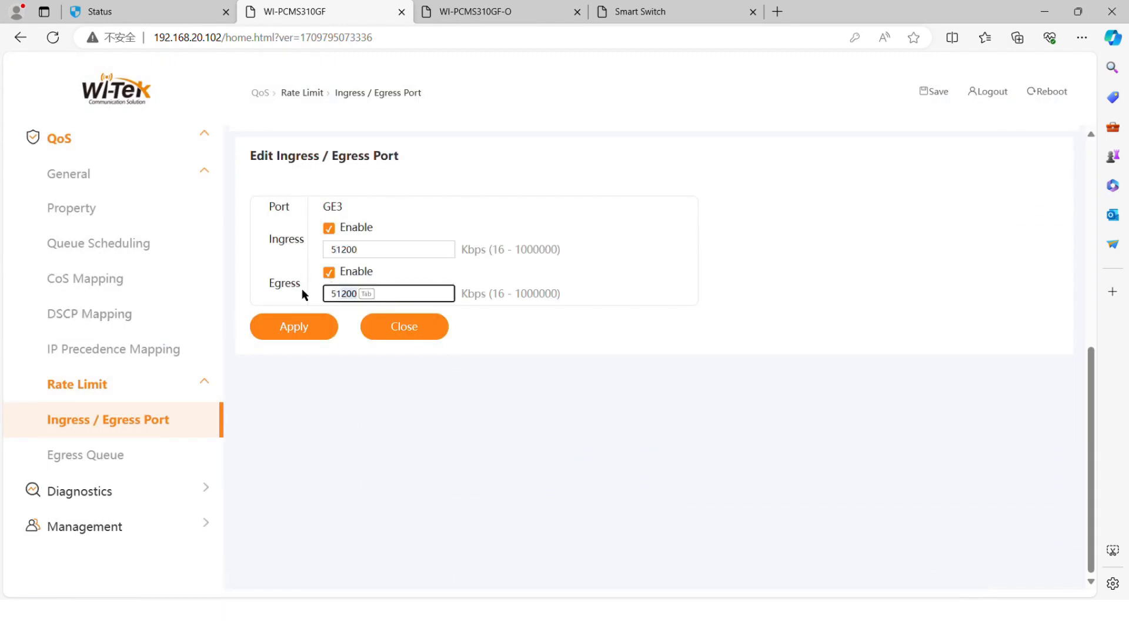
{"action": "left_click", "coordinate": [301, 327]}
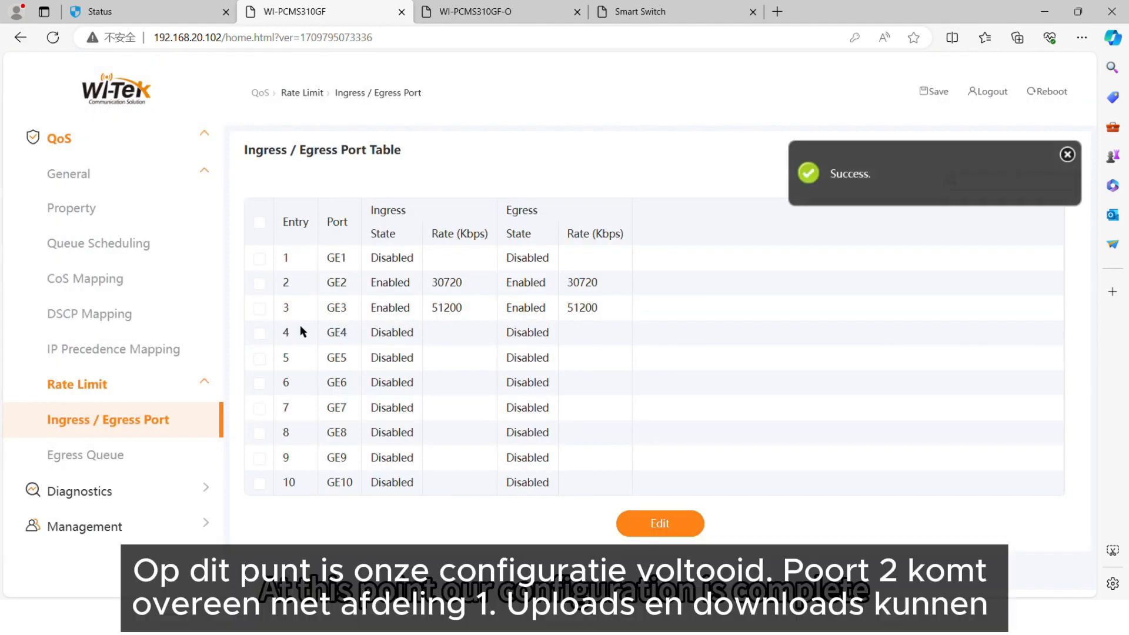